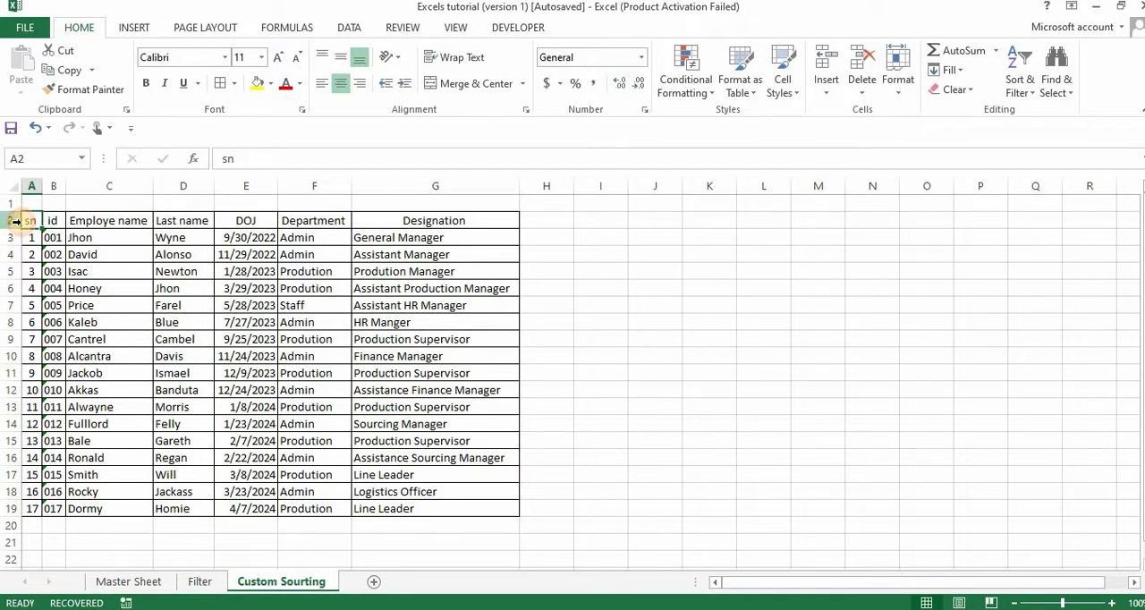
Select the whole employee table from A2 to G19, including its header row.
left_click(76, 270)
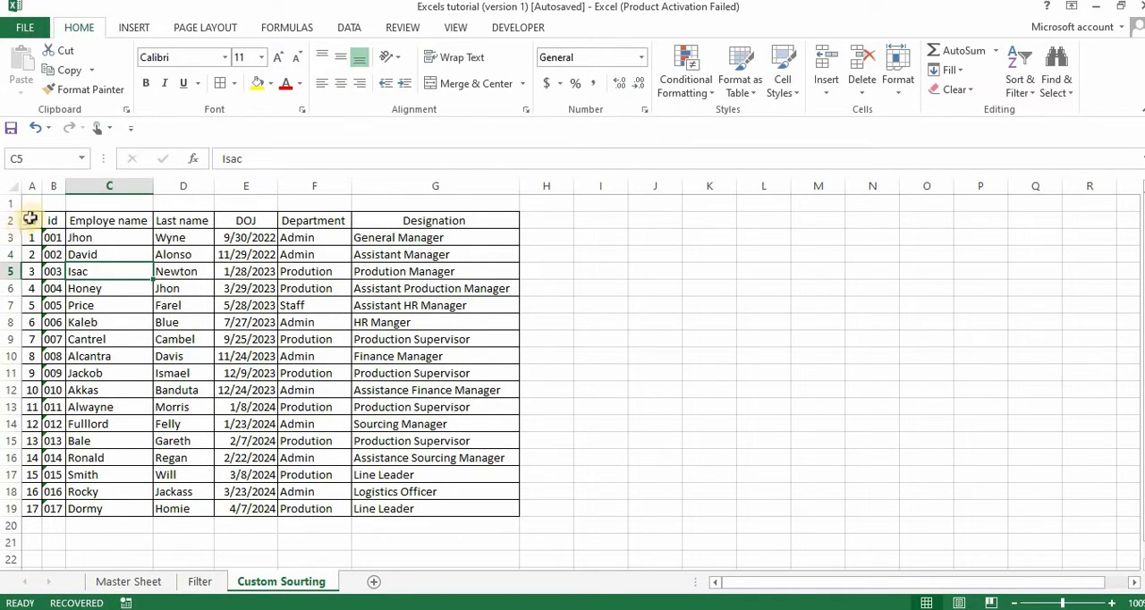
left_click(33, 216)
key("shift+Right")
key("shift+Right")
key("shift+Right")
key("shift+Right")
key("shift+Right")
key("shift+Right")
key("shift+Right")
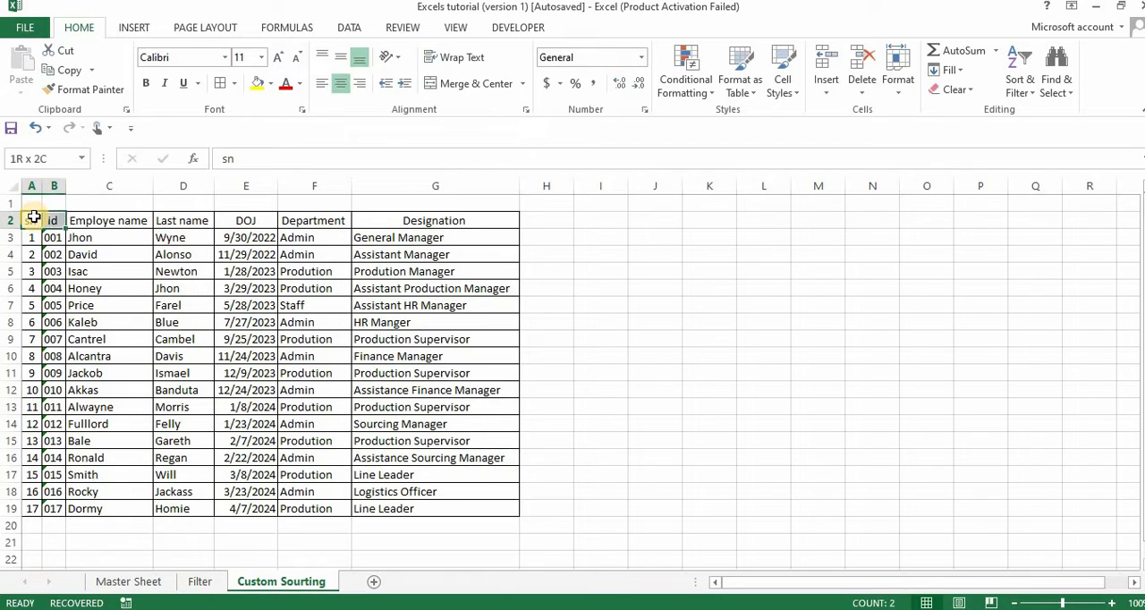
key("shift+Left")
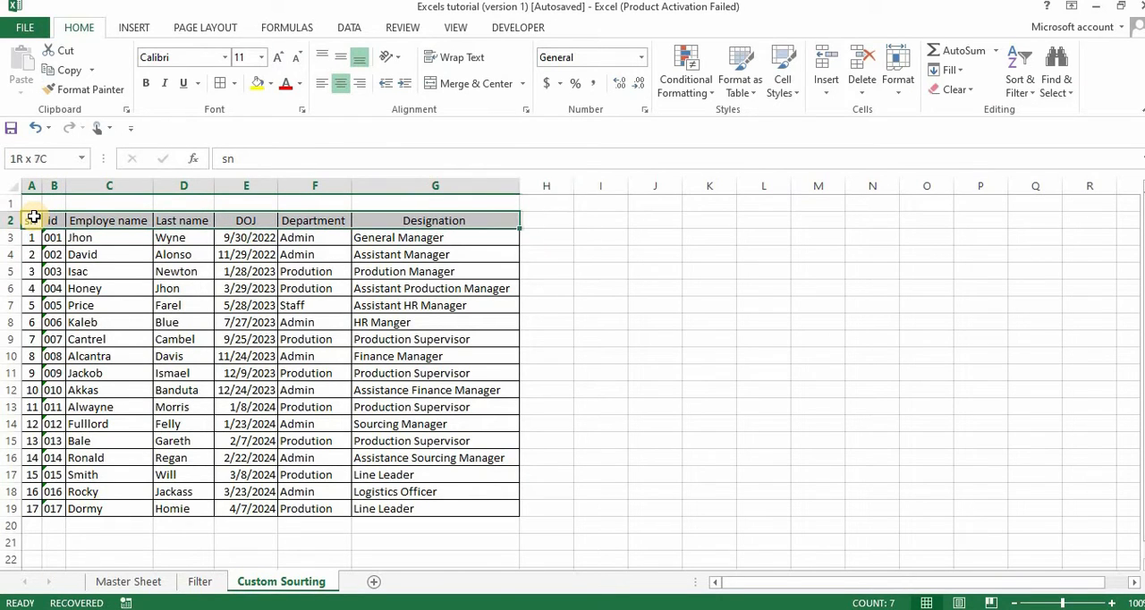
key("ctrl+shift+Down")
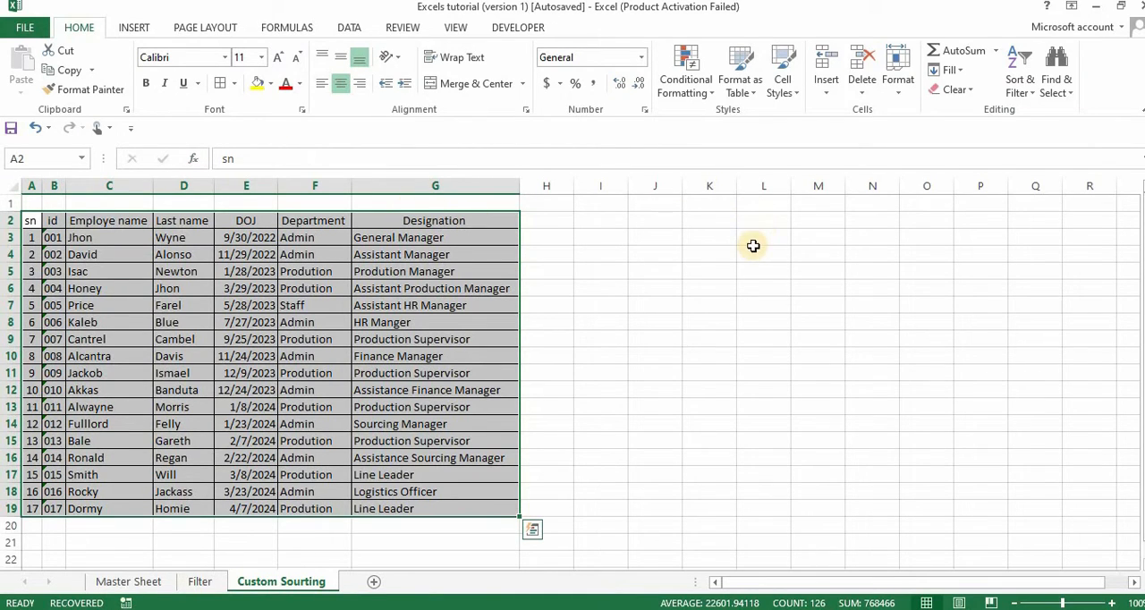
Apply a custom sort to the table by Department, sorting on Values in A to Z order.
left_click(1033, 98)
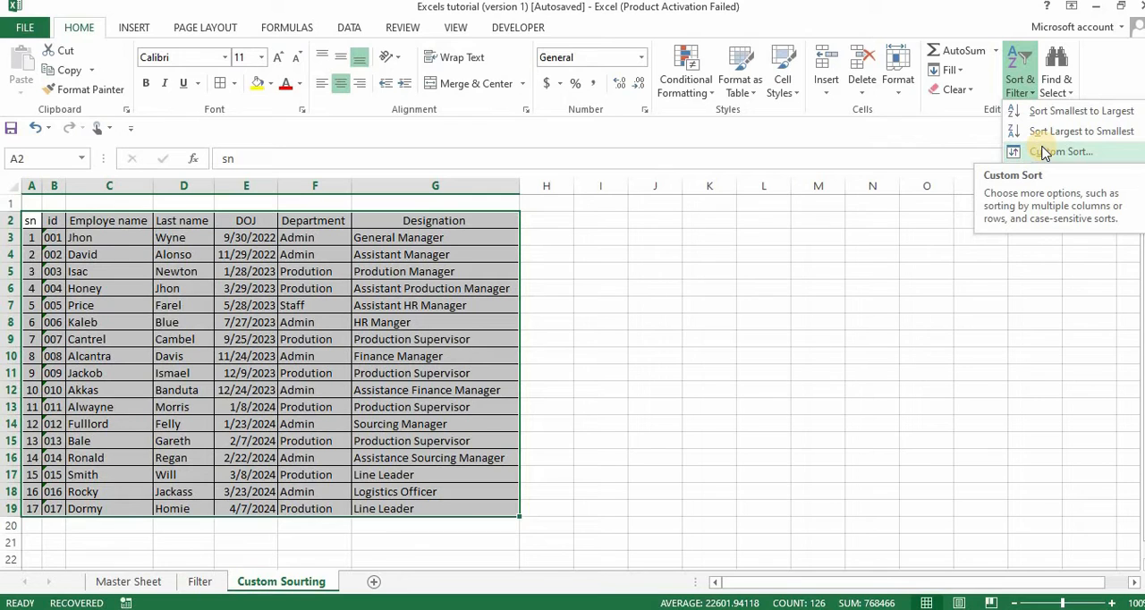
left_click(1043, 154)
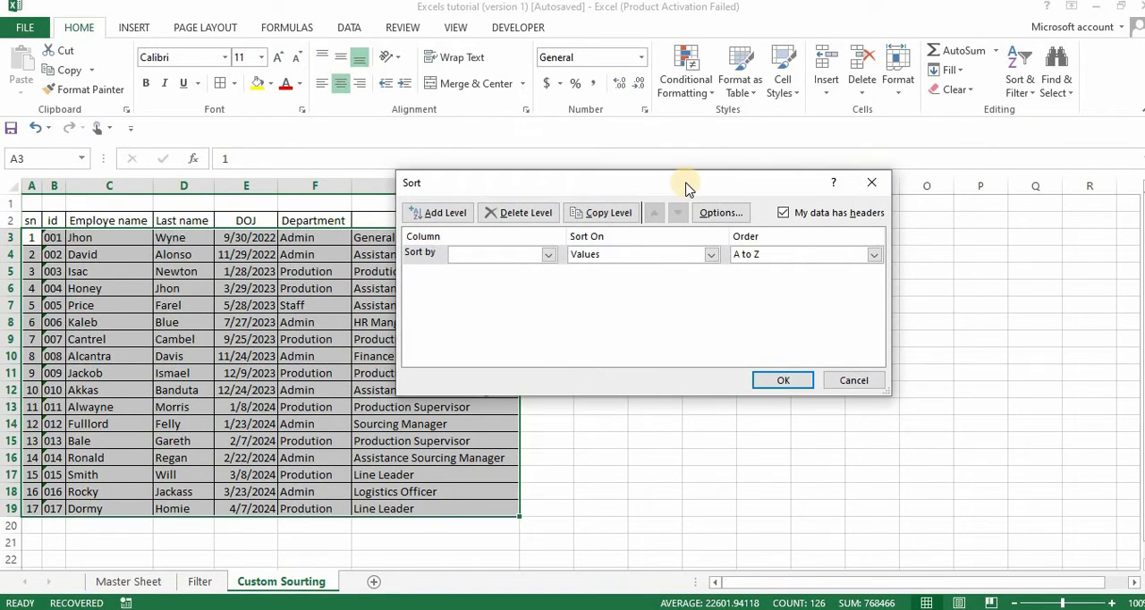
left_click(547, 256)
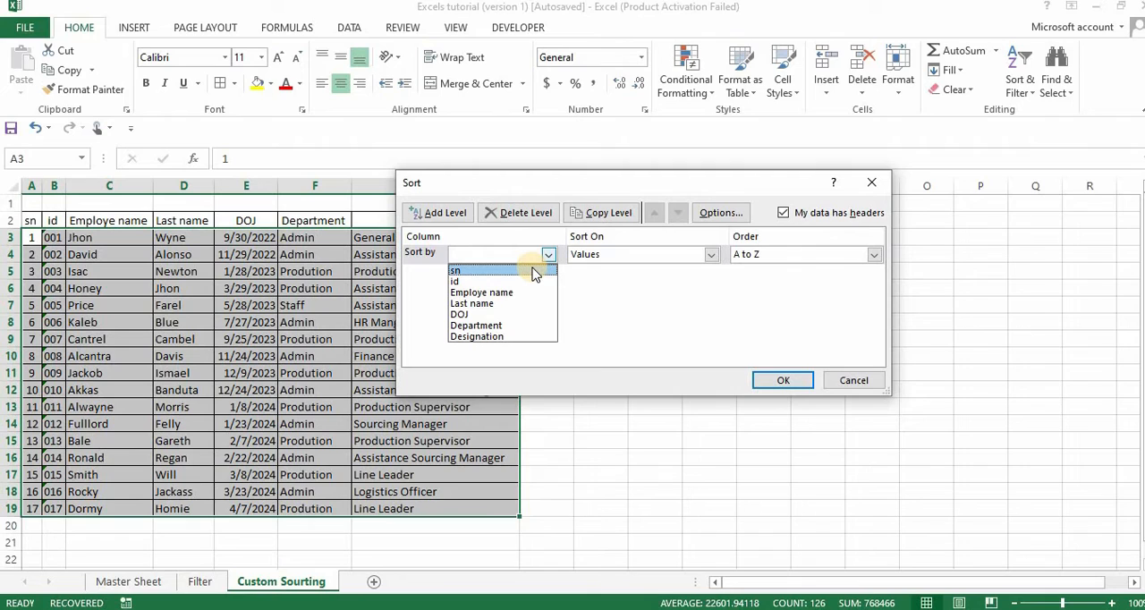
left_click(498, 327)
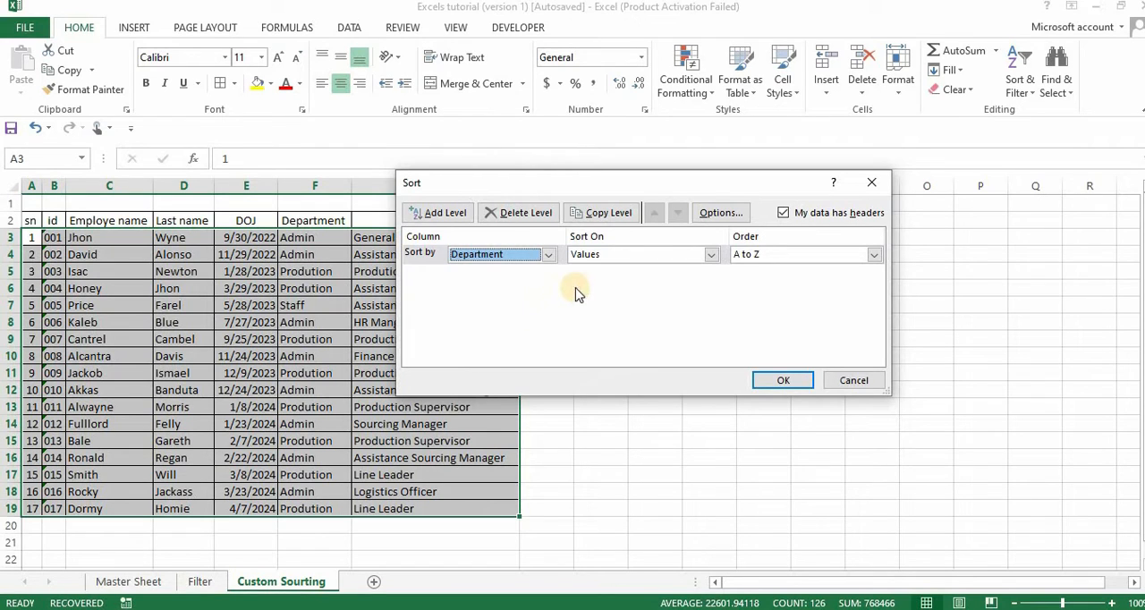
left_click(712, 255)
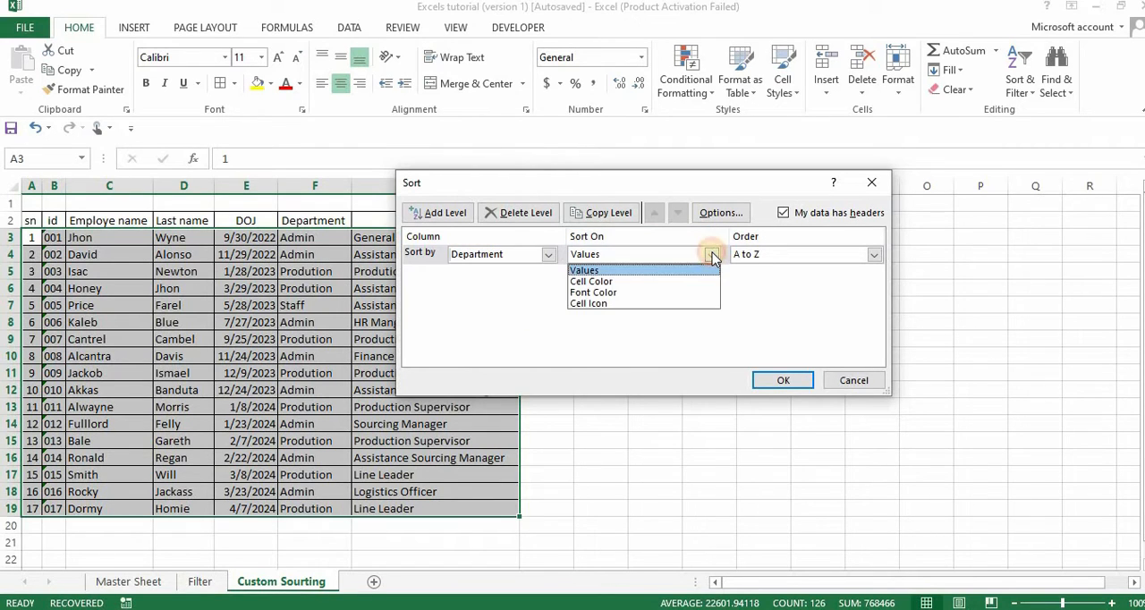
left_click(673, 271)
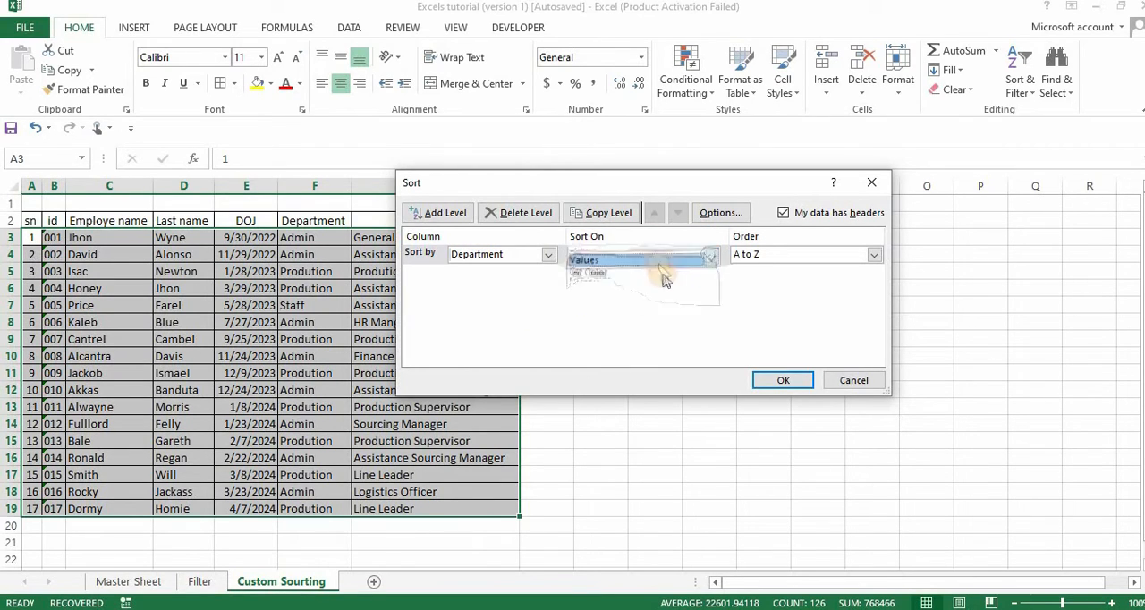
left_click(873, 254)
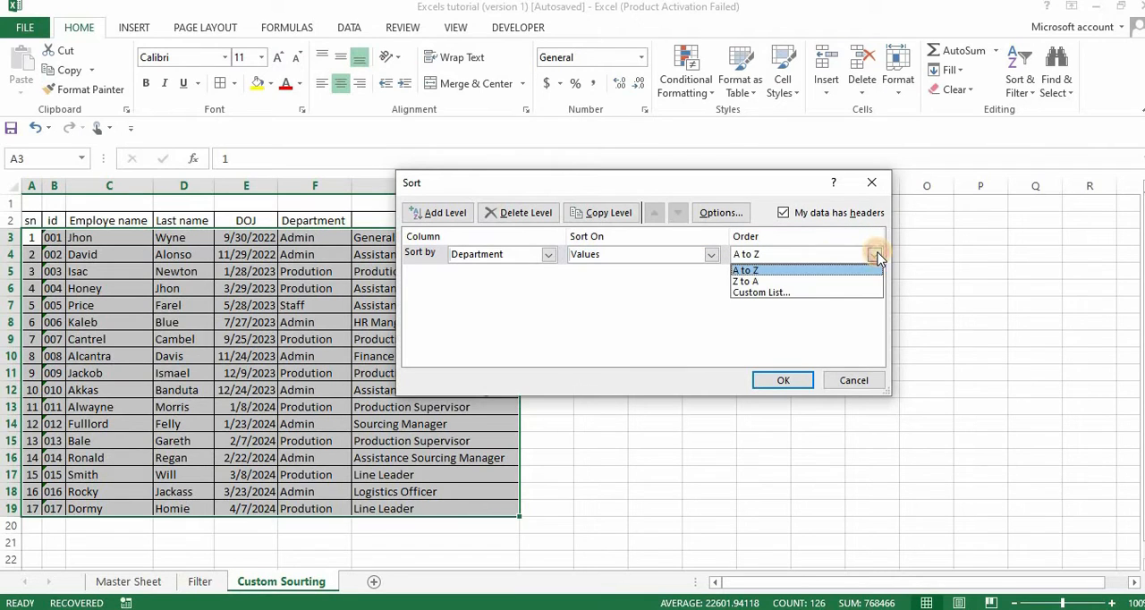
left_click(801, 271)
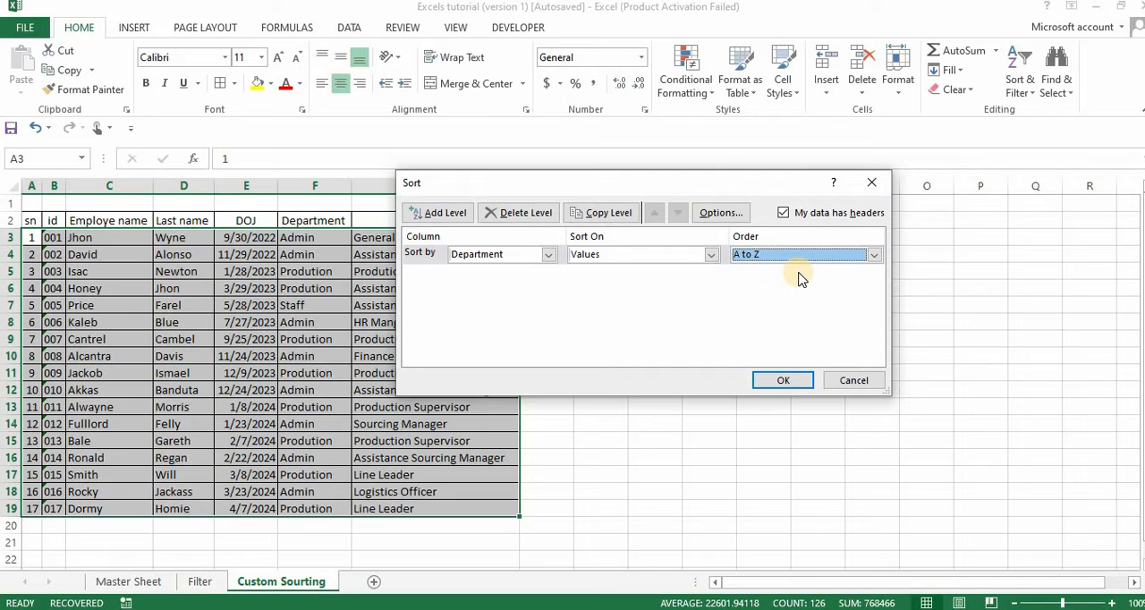
left_click(781, 381)
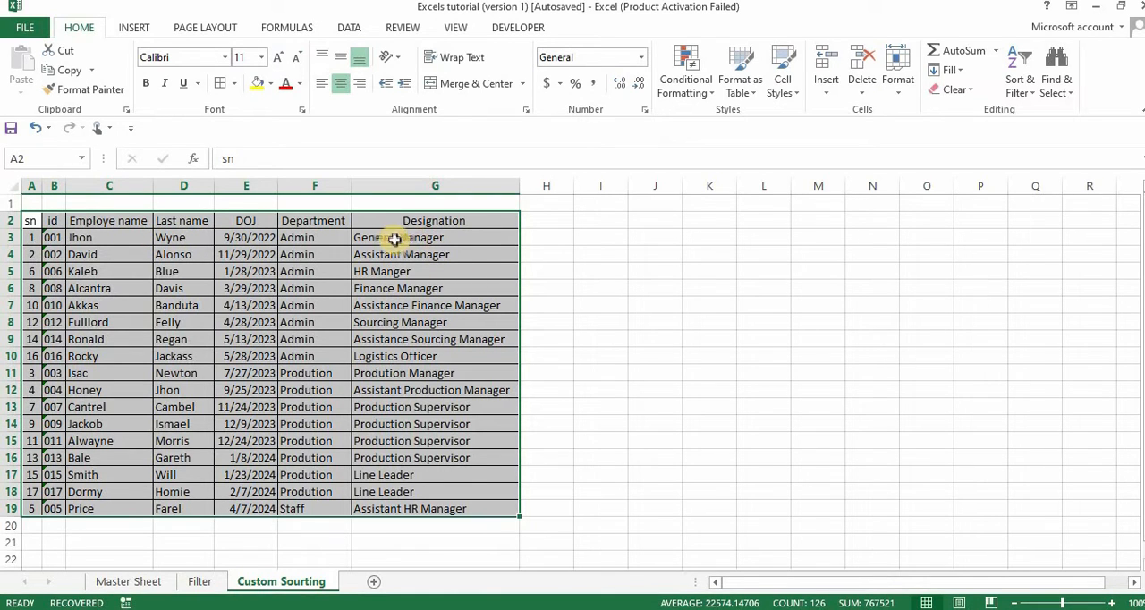
Check the sorted Department column and undo the custom sort.
left_click_drag(326, 234, 303, 493)
left_click(295, 508)
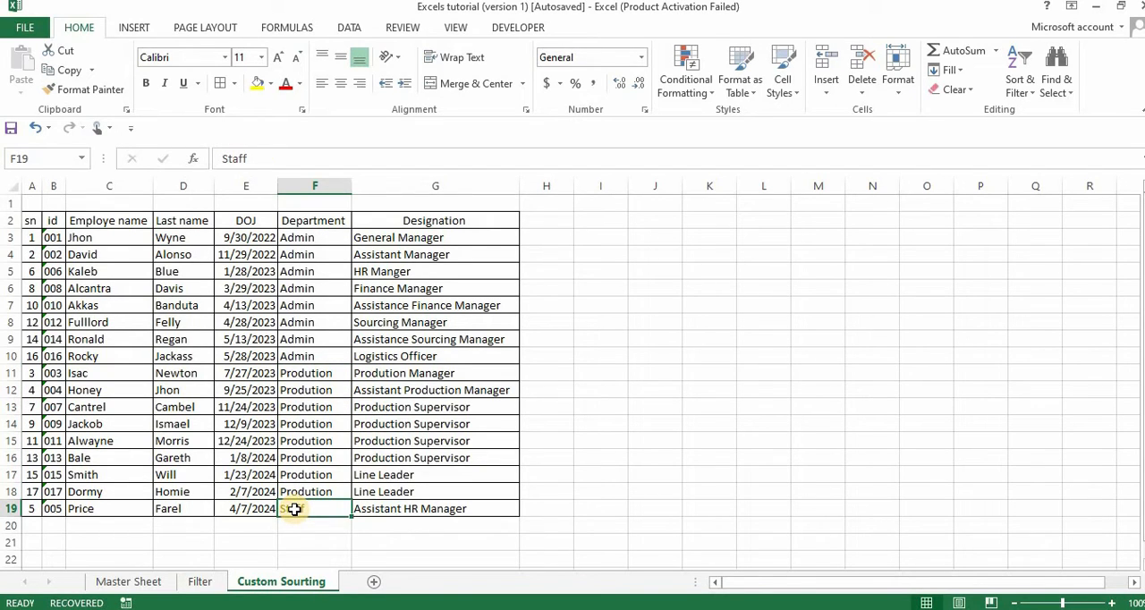
key("ctrl+z")
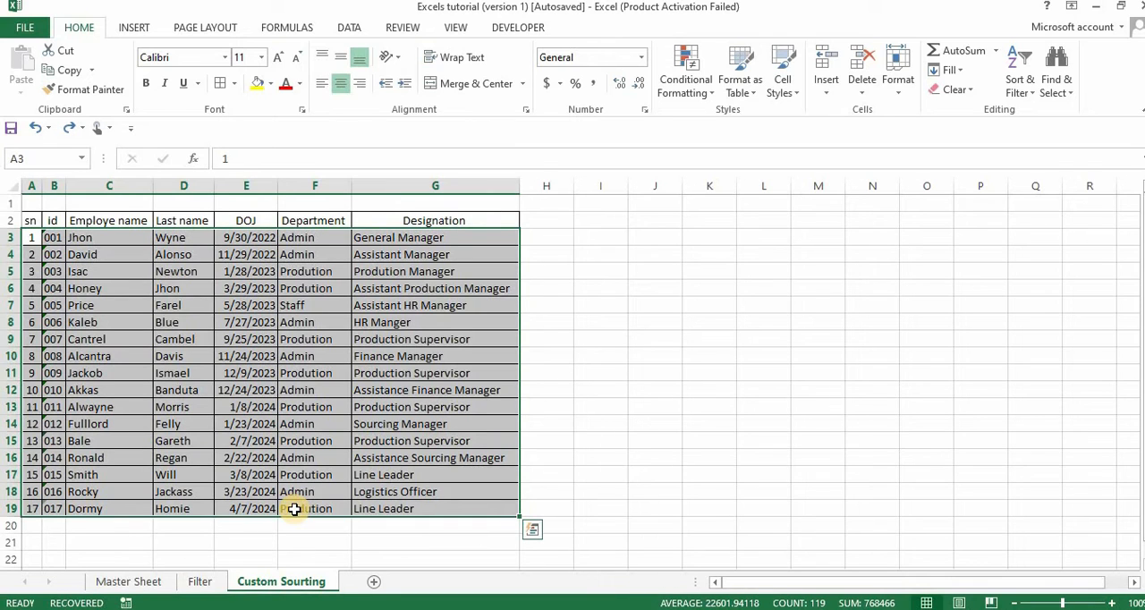
left_click(558, 324)
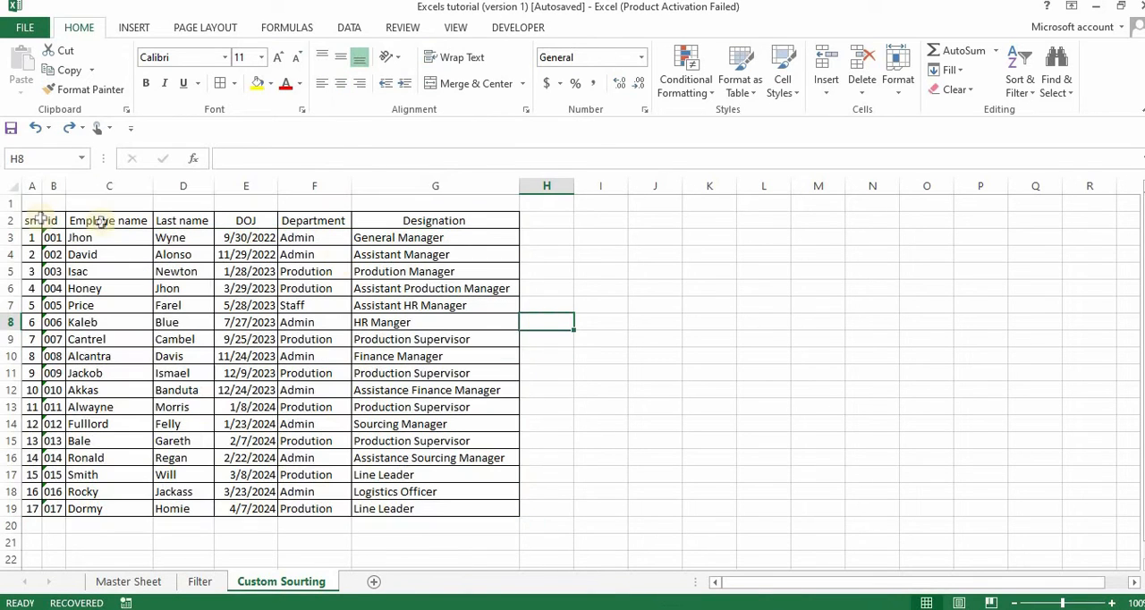
left_click(53, 237)
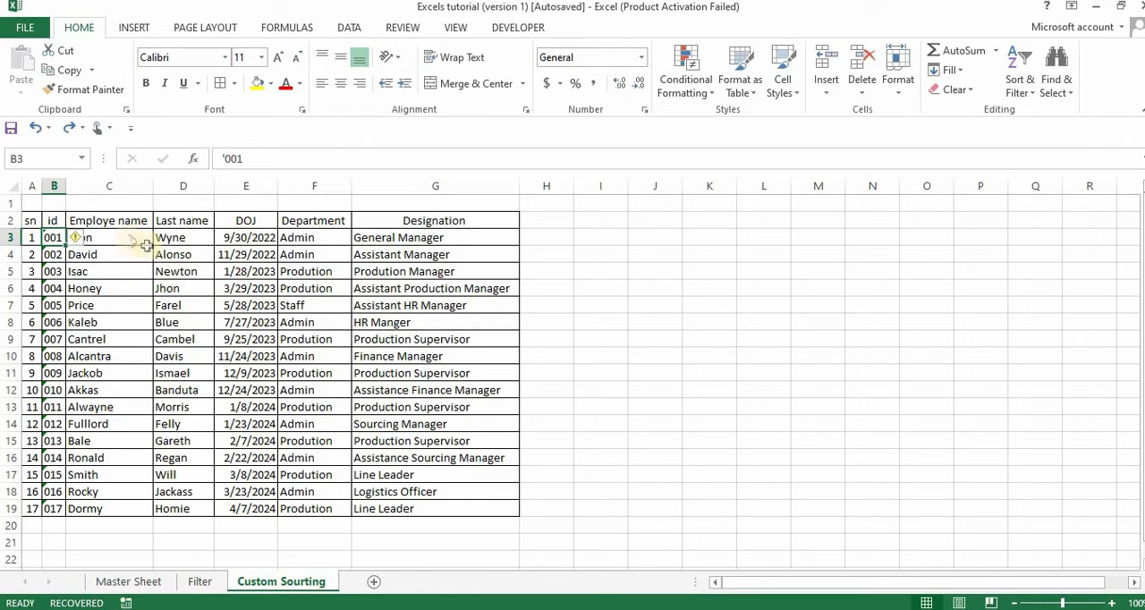
left_click(99, 237)
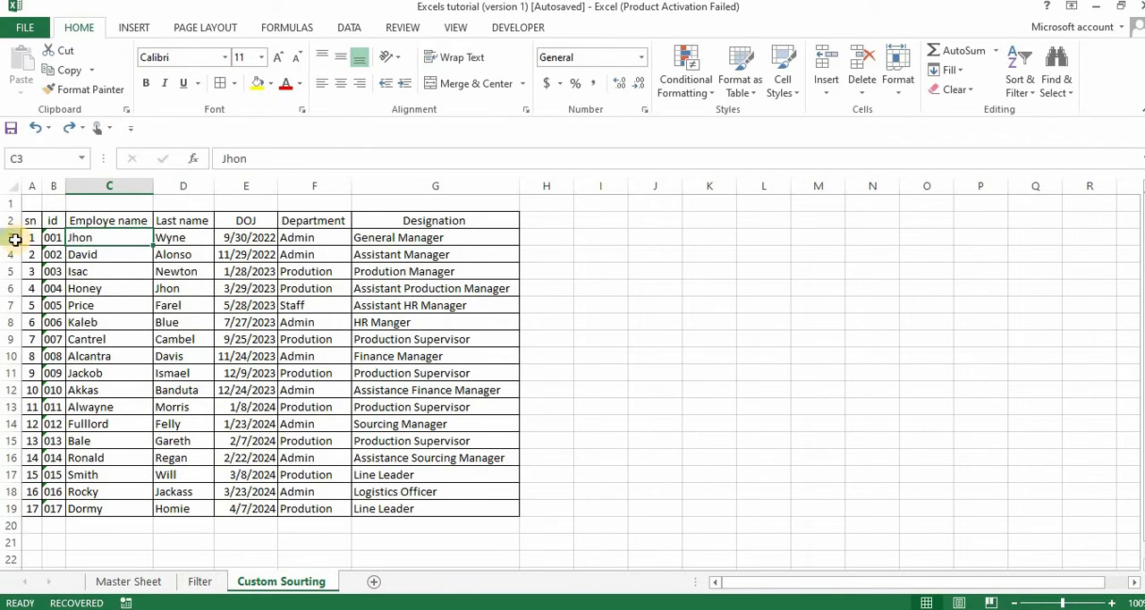
left_click(10, 238)
left_click(8, 220)
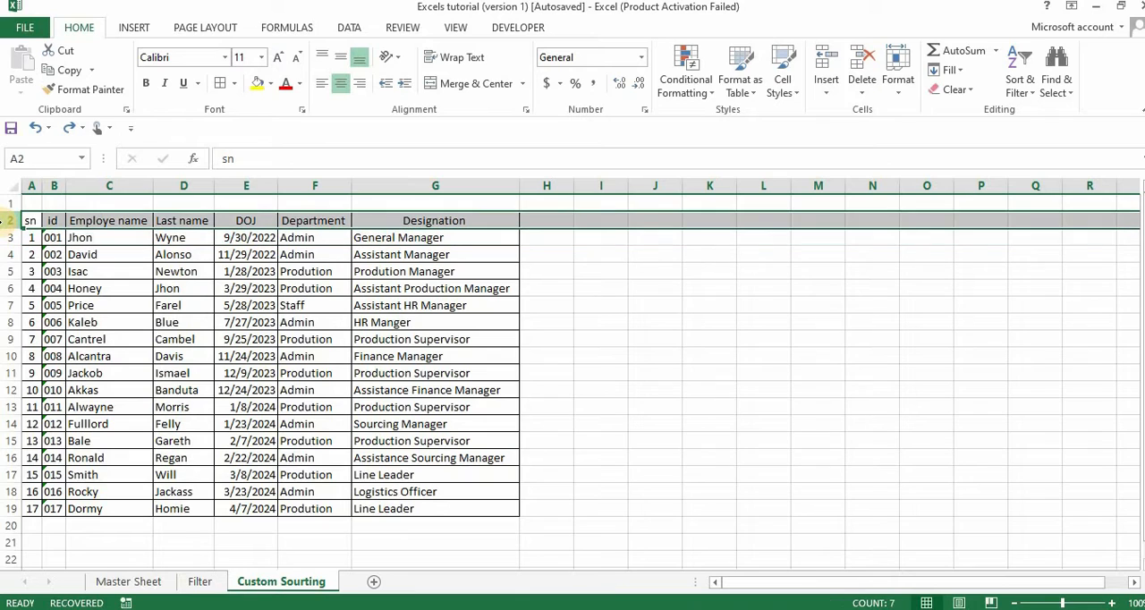
left_click(531, 306)
Pause the background music and turn on filtering for the header row A2:G2.
left_click_drag(32, 222, 519, 219)
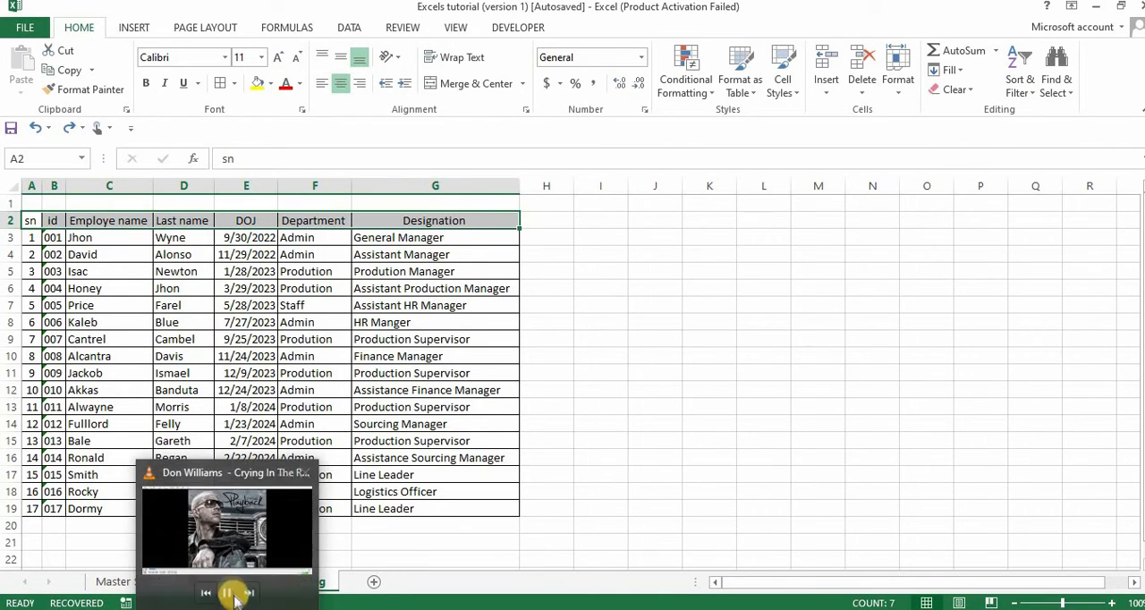
left_click(229, 593)
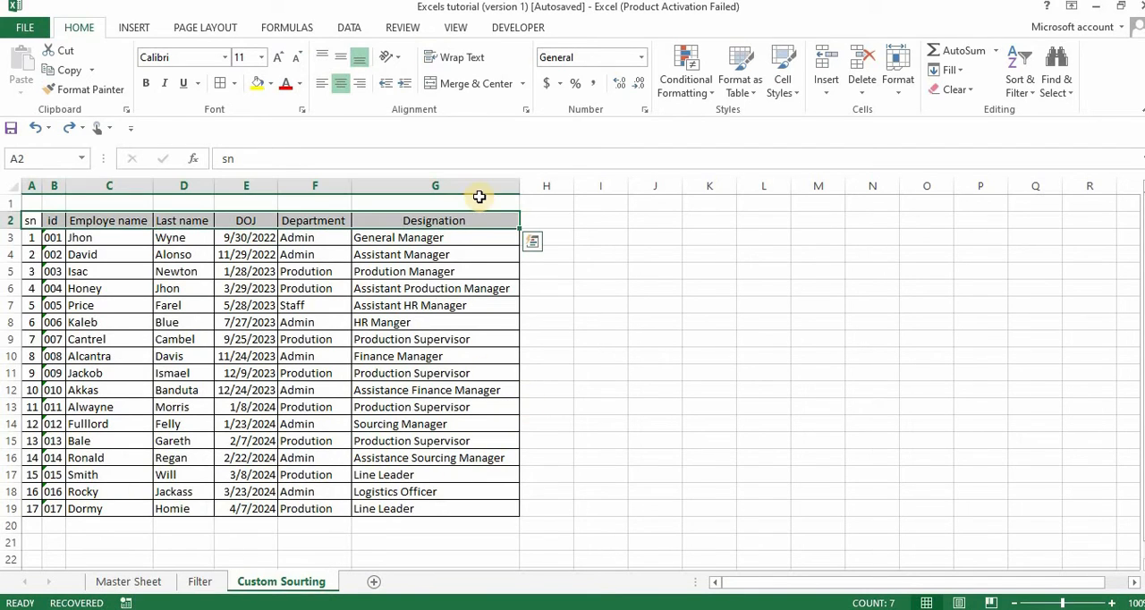
left_click(1029, 93)
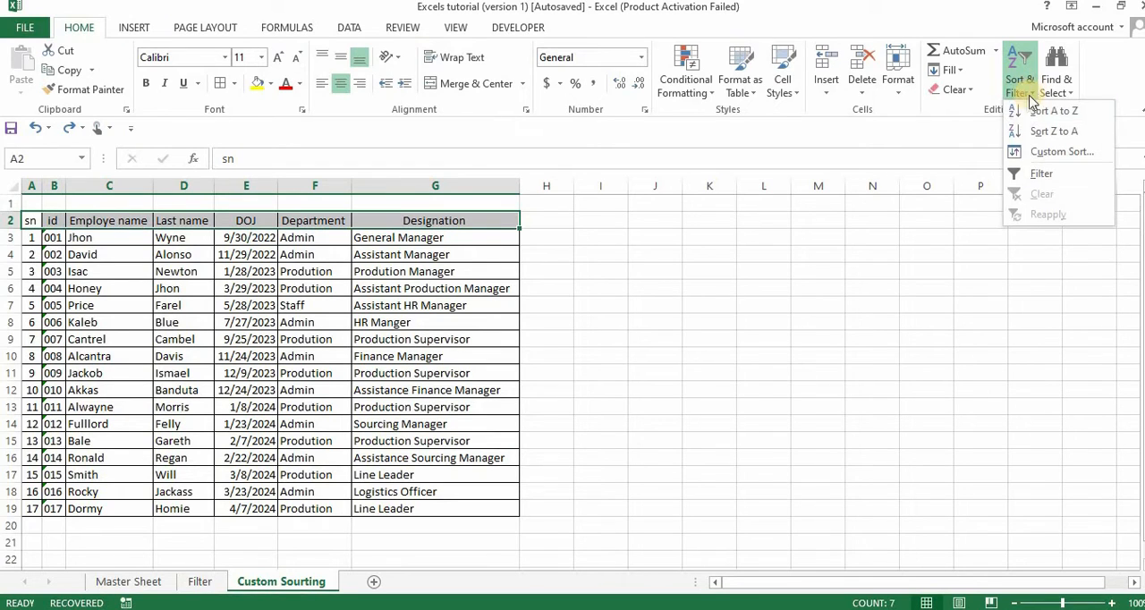
left_click(1033, 176)
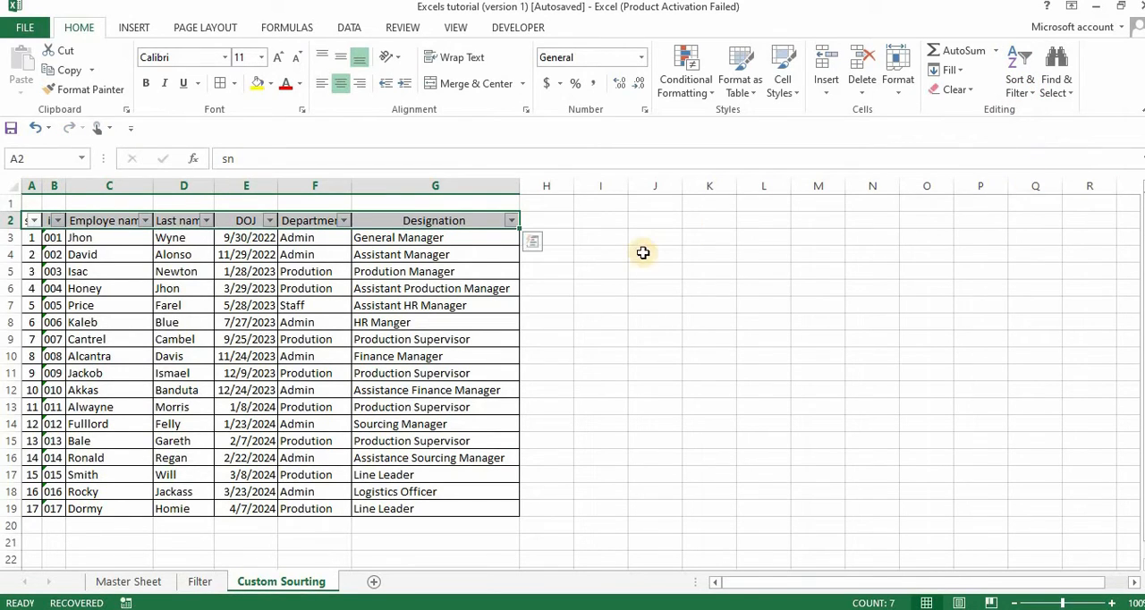
left_click(234, 256)
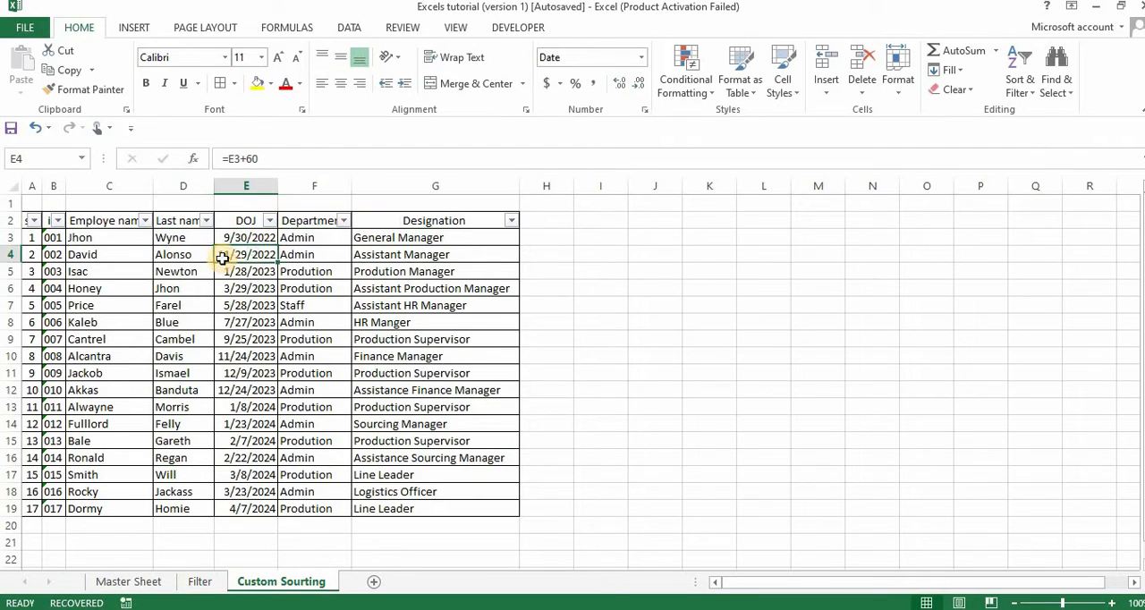
Filter the Department column to Admin only and fill the visible employee rows with yellow.
left_click(343, 221)
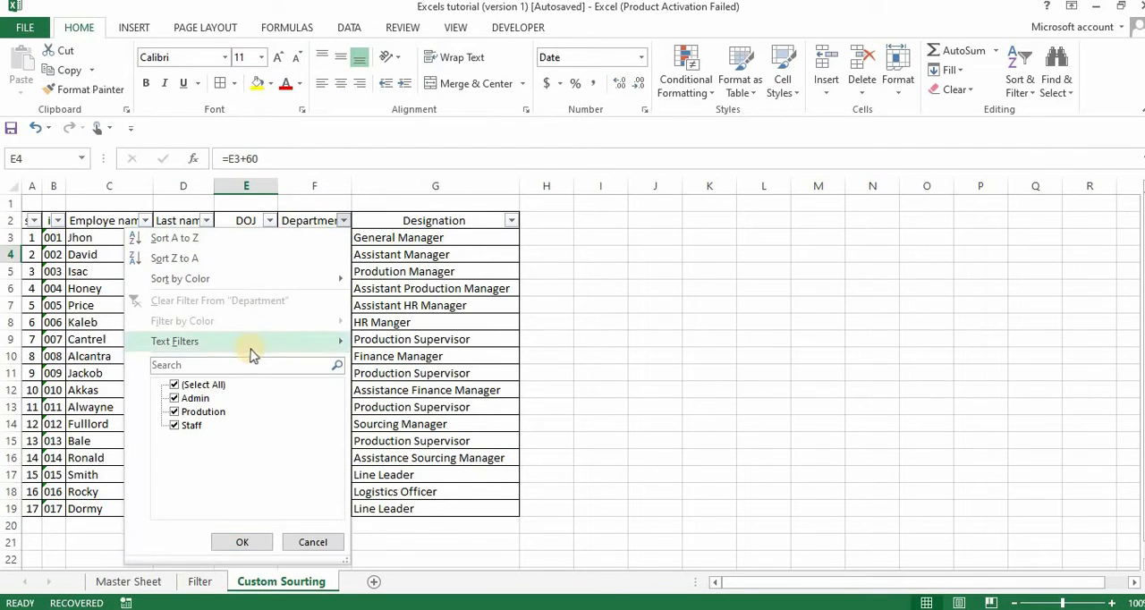
left_click(216, 384)
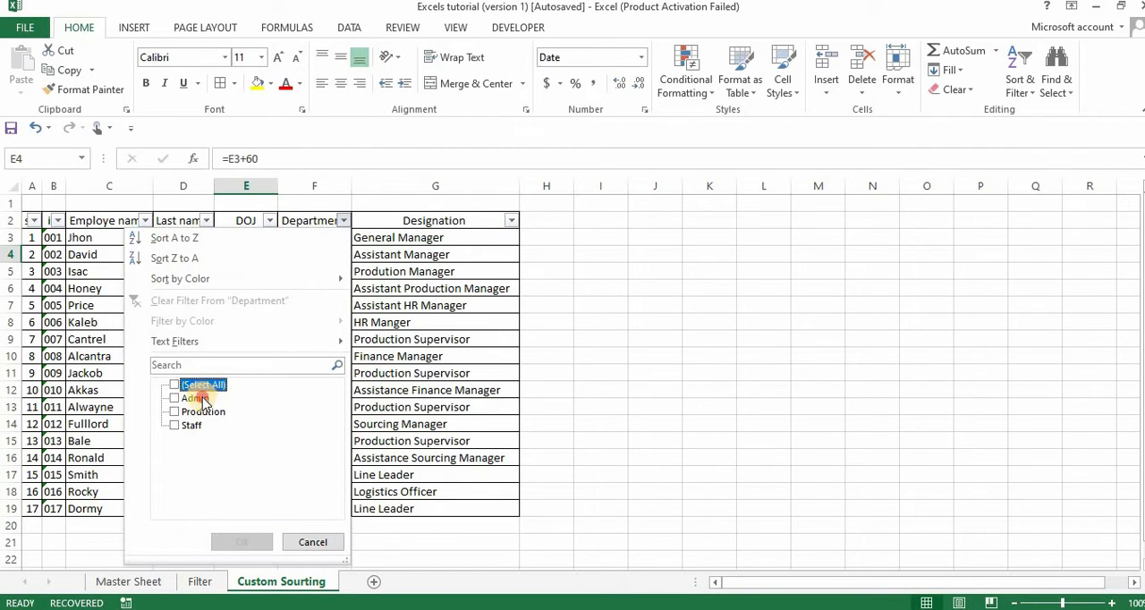
left_click(203, 398)
left_click(236, 541)
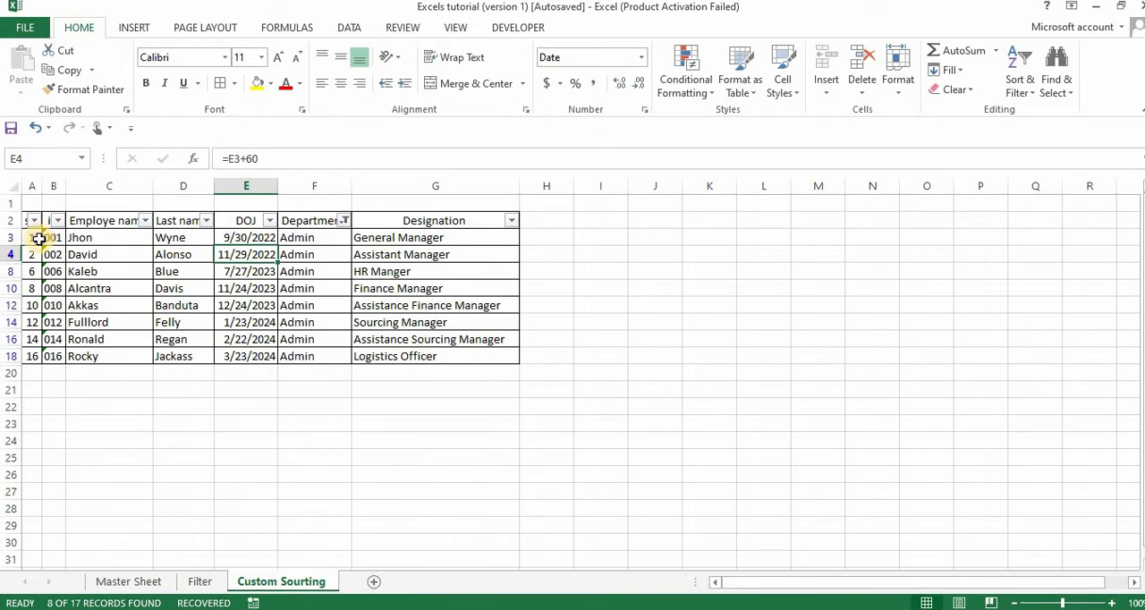
left_click_drag(39, 238, 417, 349)
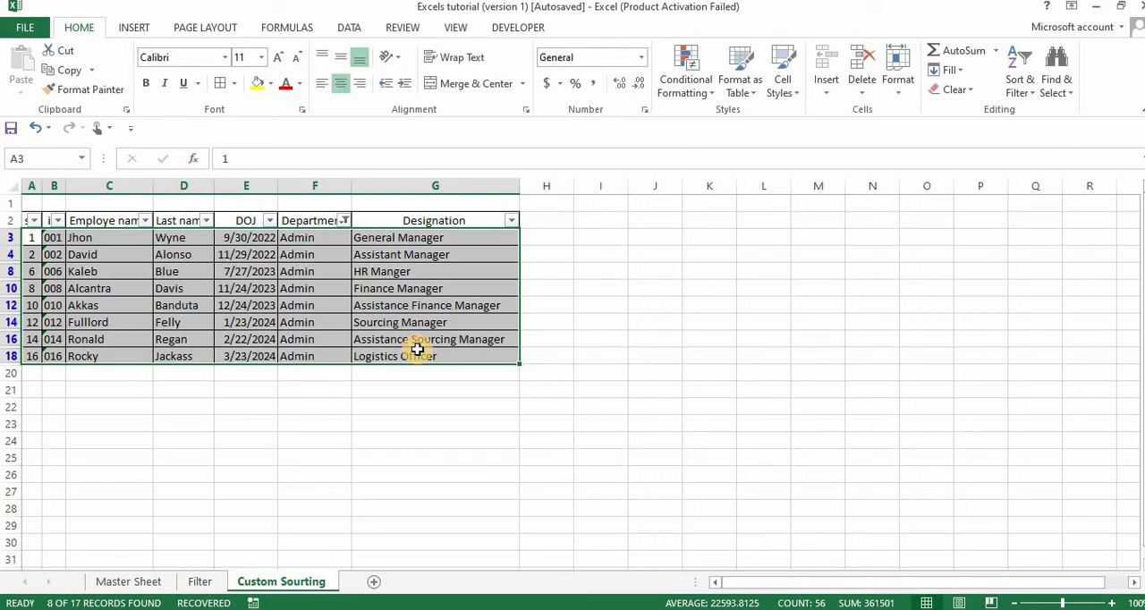
left_click(257, 85)
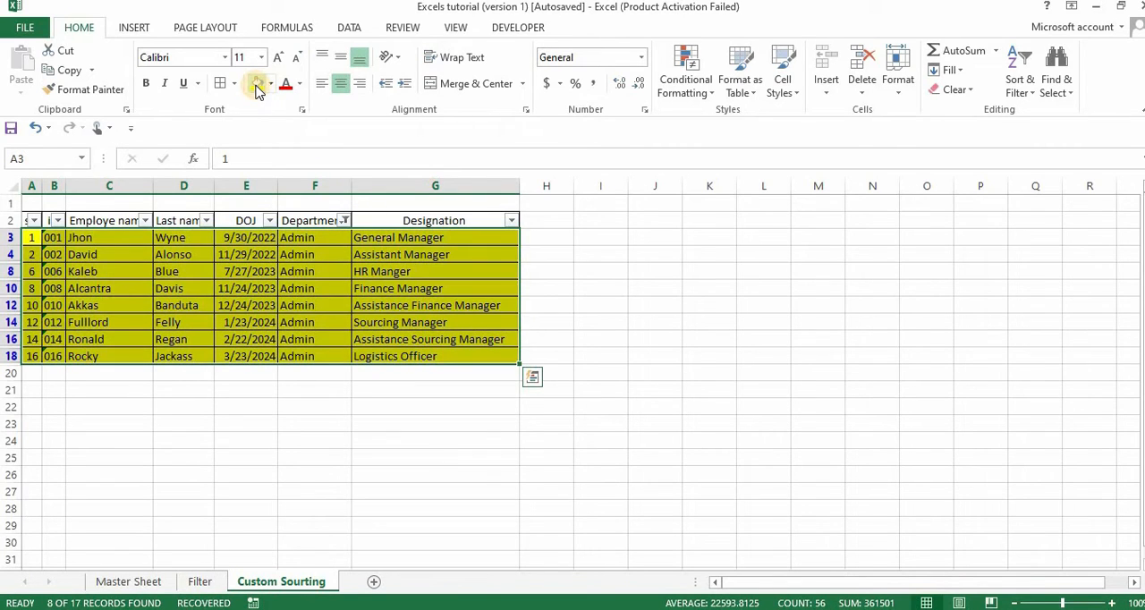
Change the Department filter to show only Prodution instead of Admin.
left_click(343, 221)
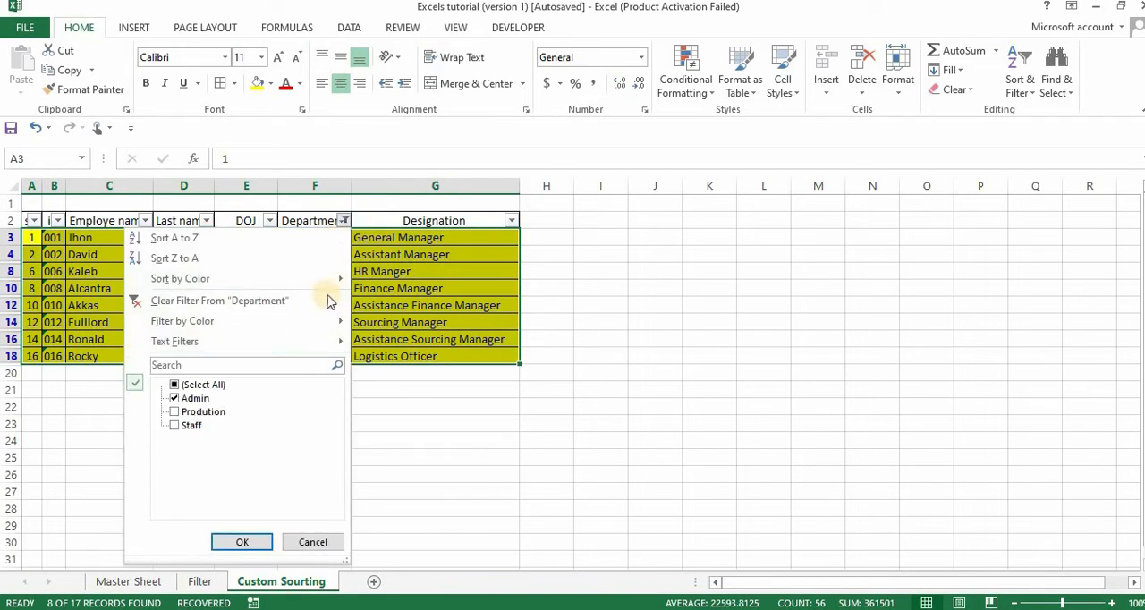
left_click(196, 400)
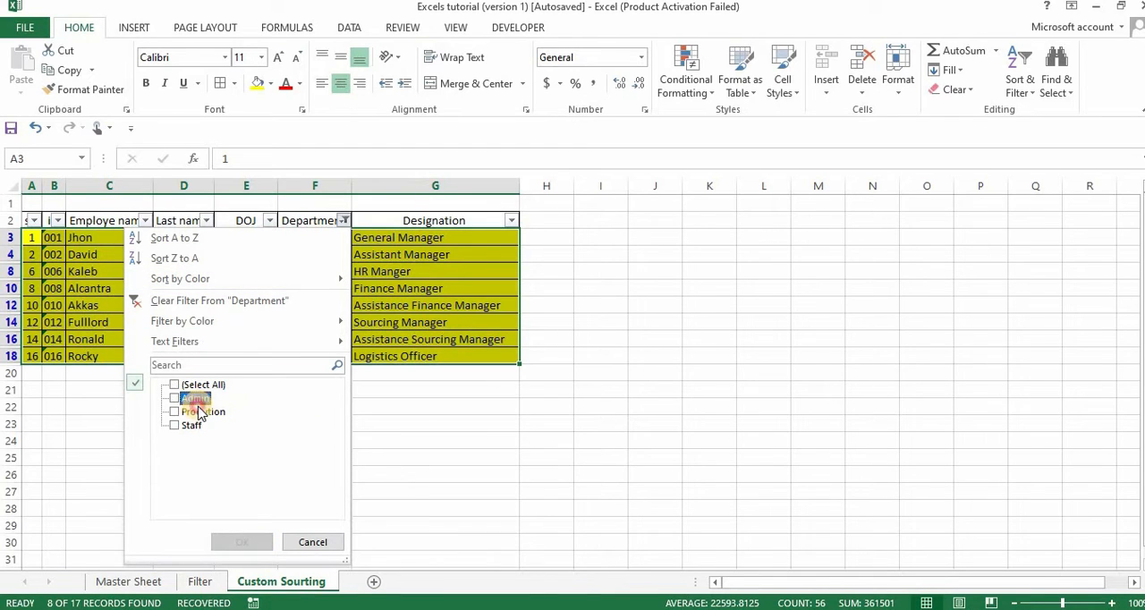
left_click(199, 412)
left_click(233, 541)
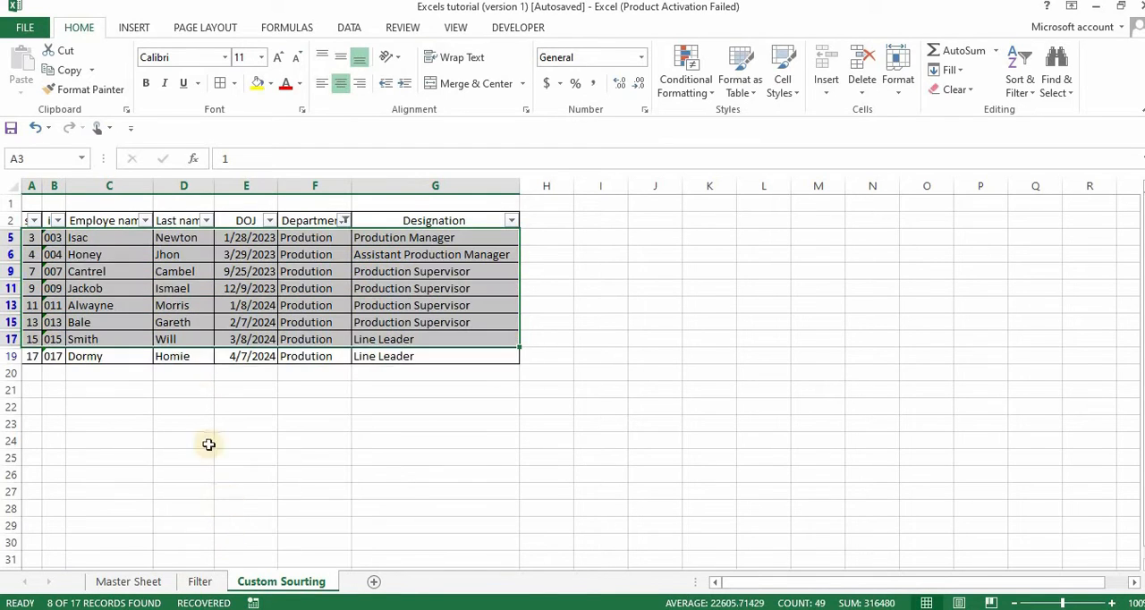
Fill all the visible Prodution employee rows, columns A to G, with light blue.
left_click(33, 237)
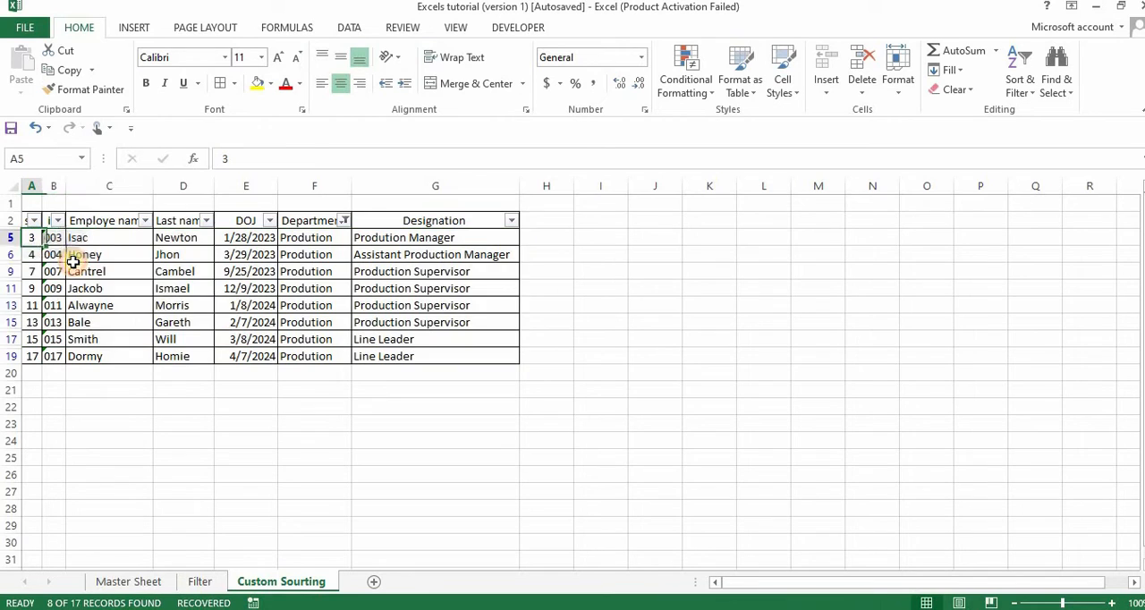
left_click_drag(73, 262, 396, 356)
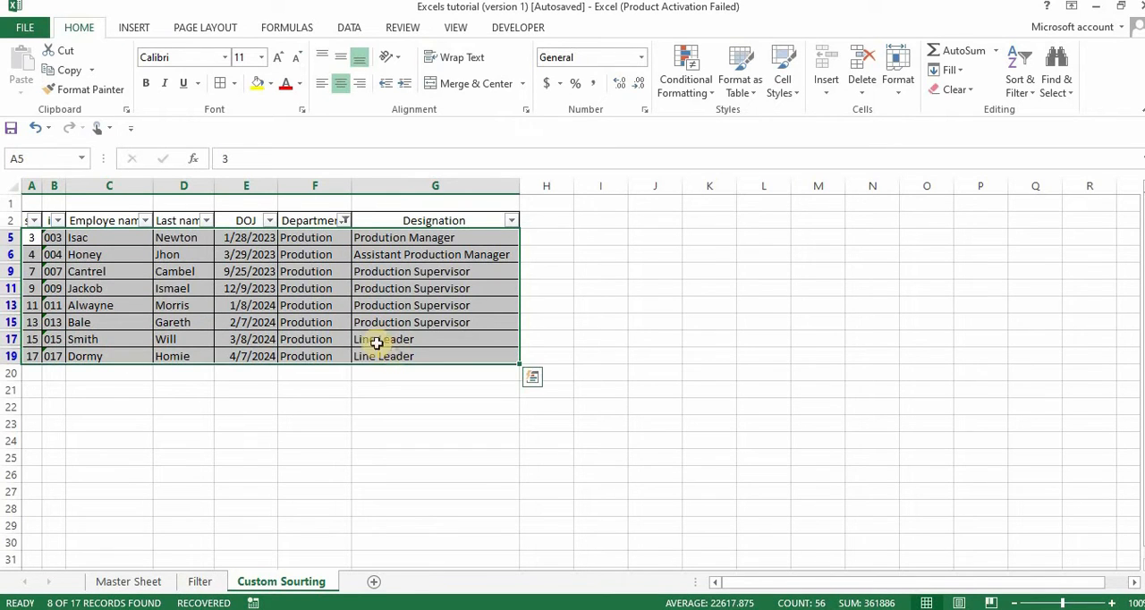
left_click(272, 84)
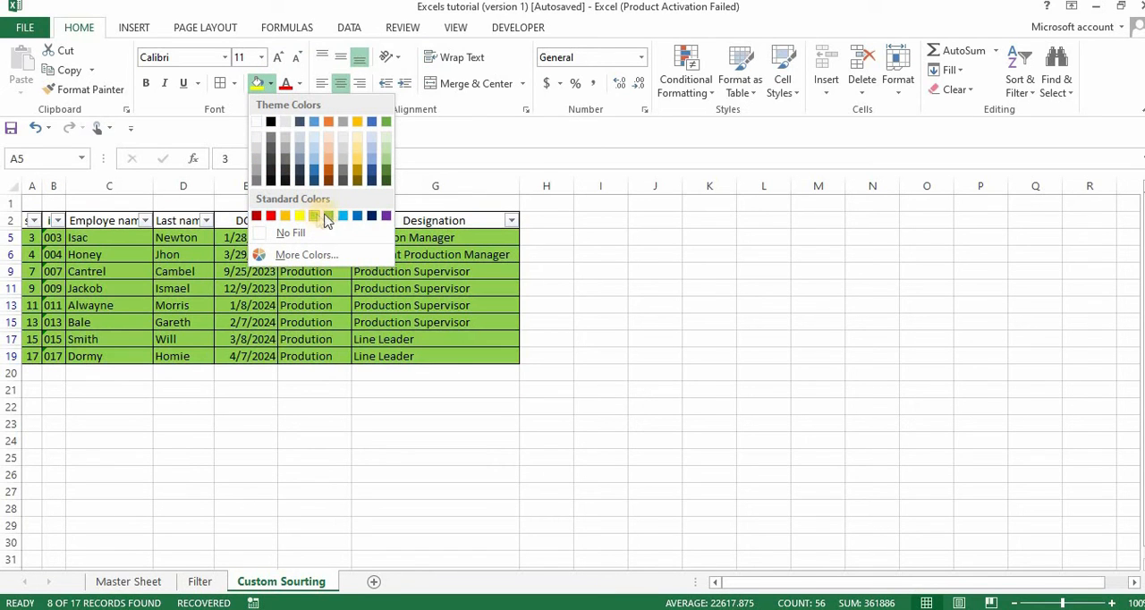
left_click(346, 218)
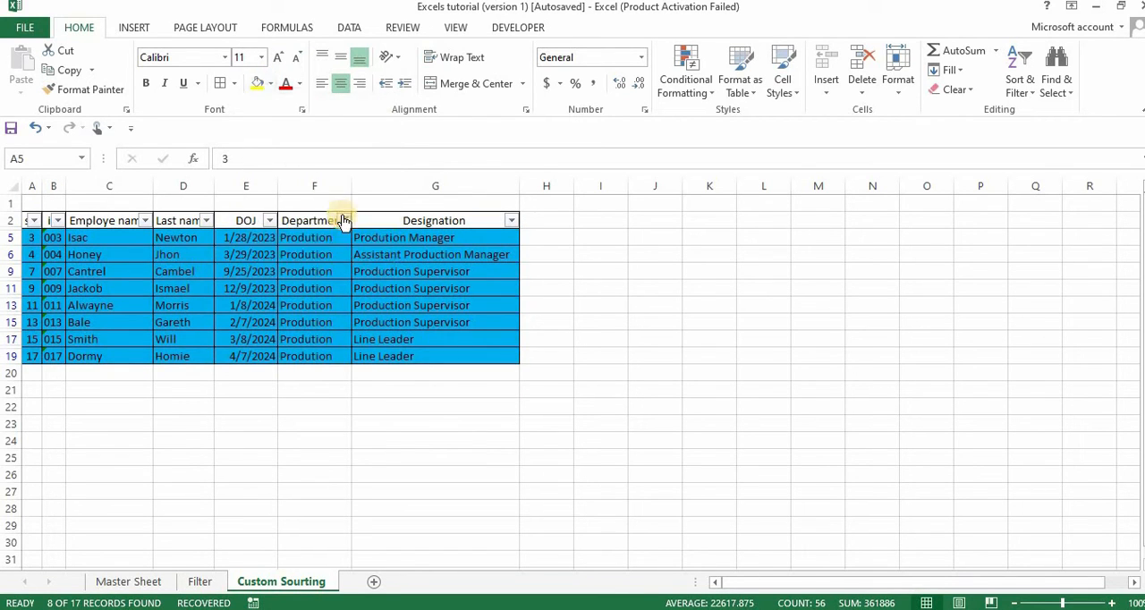
left_click(308, 269)
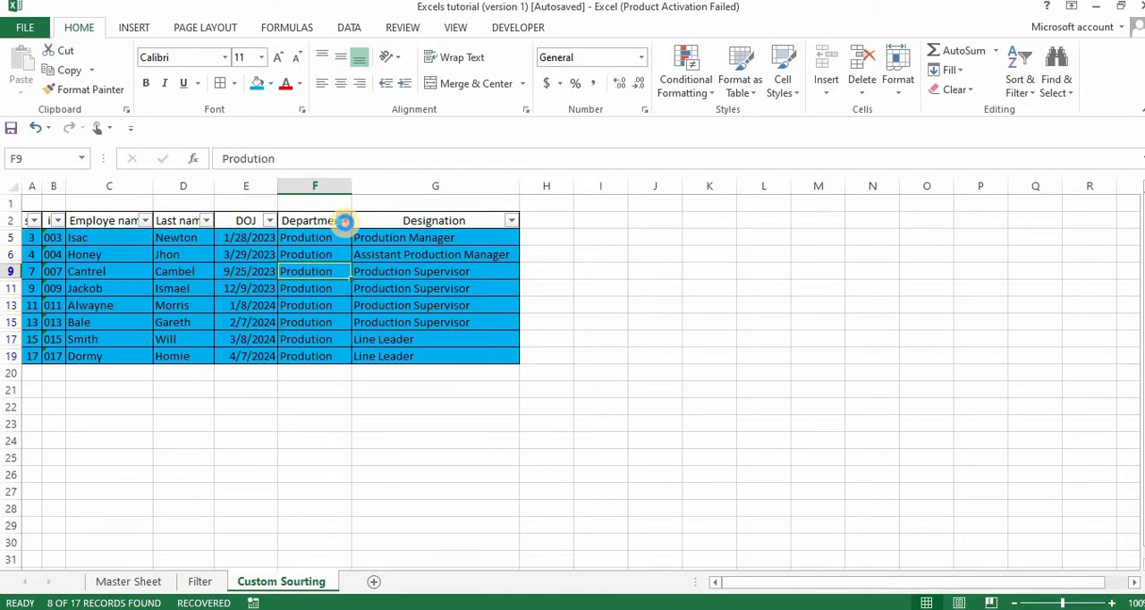
Change the Department filter to show only Staff instead of Prodution.
left_click(345, 221)
left_click(205, 413)
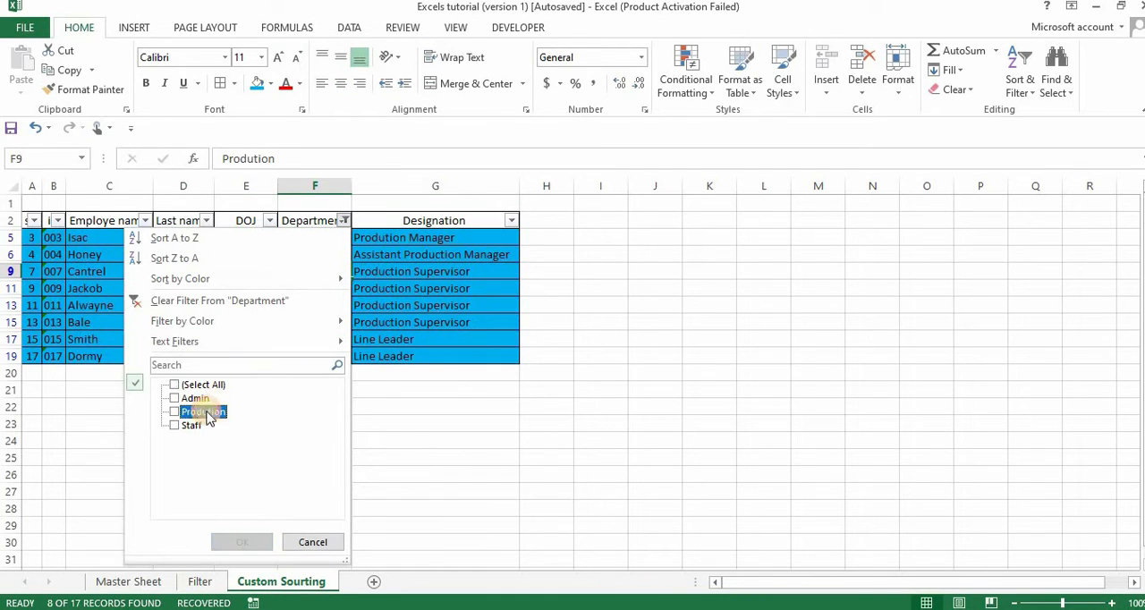
left_click(188, 426)
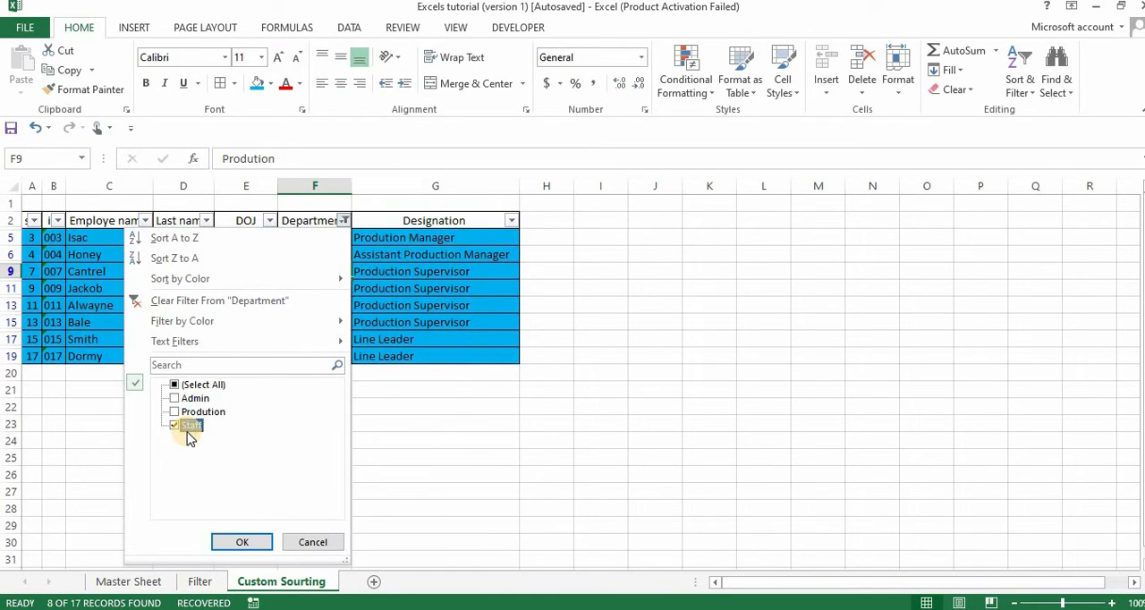
left_click(240, 542)
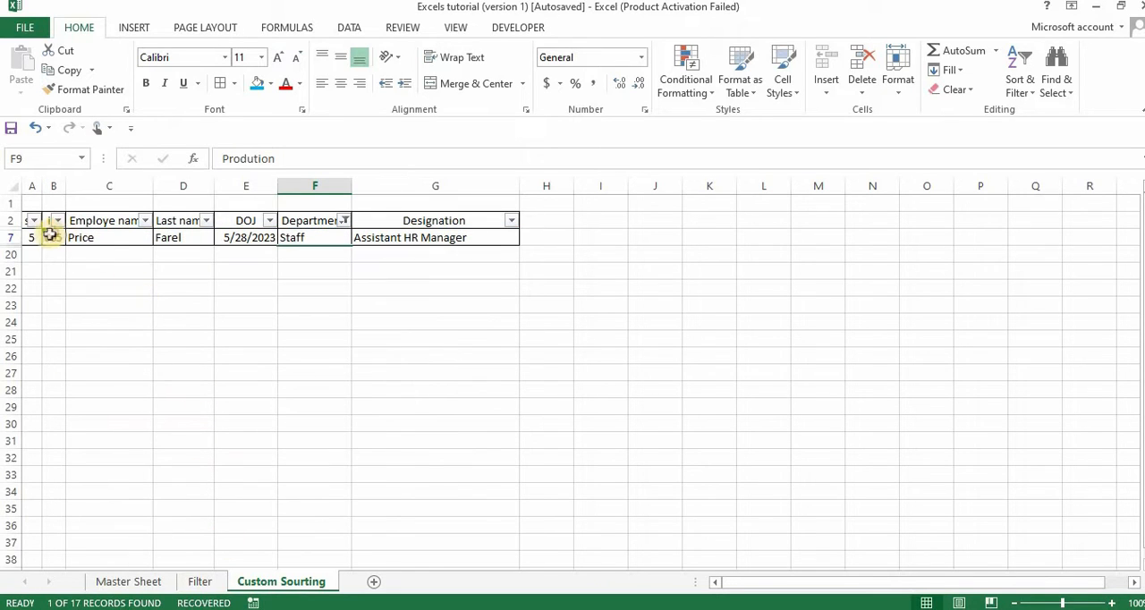
Fill cells B7:G7 of the visible Staff row with light gold.
left_click_drag(52, 238, 139, 242)
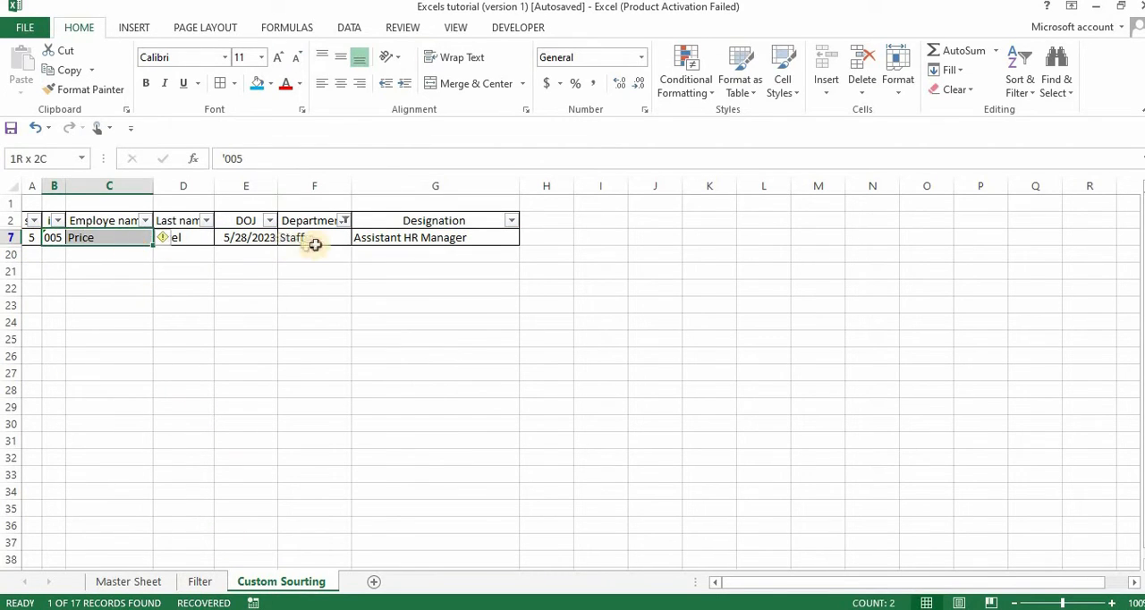
left_click_drag(314, 244, 450, 234)
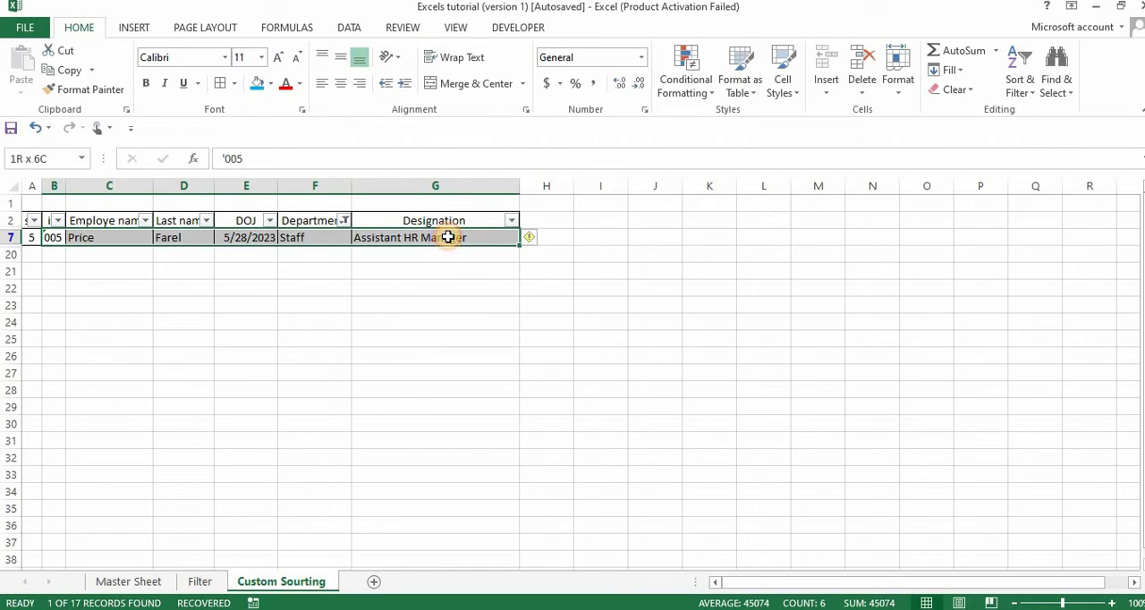
left_click(271, 84)
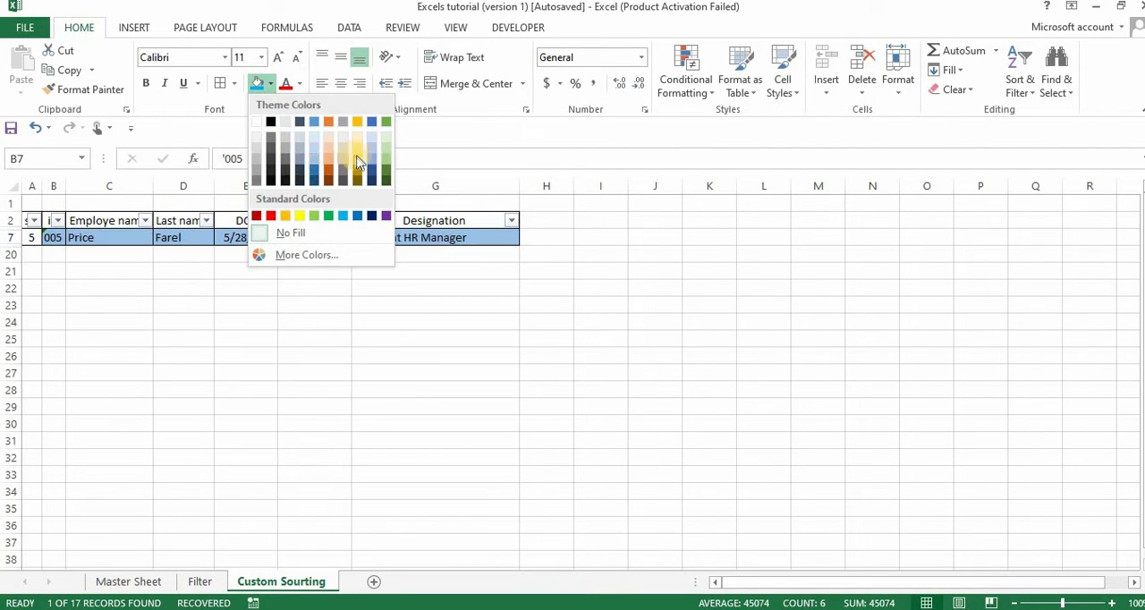
left_click(357, 161)
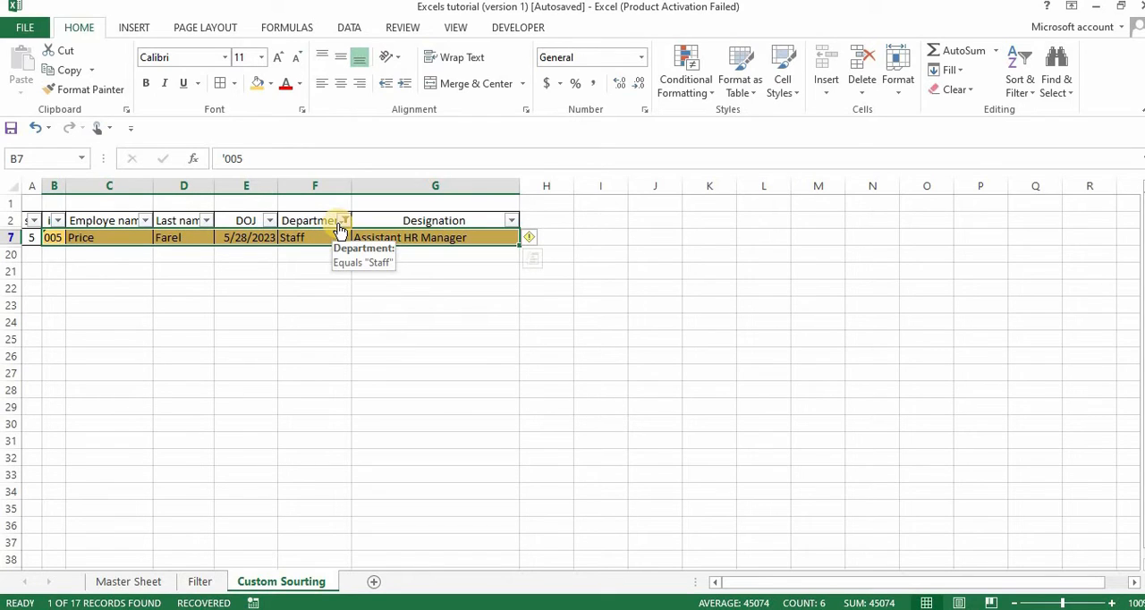
Show all departments again in the Department filter and deselect the table.
left_click(345, 223)
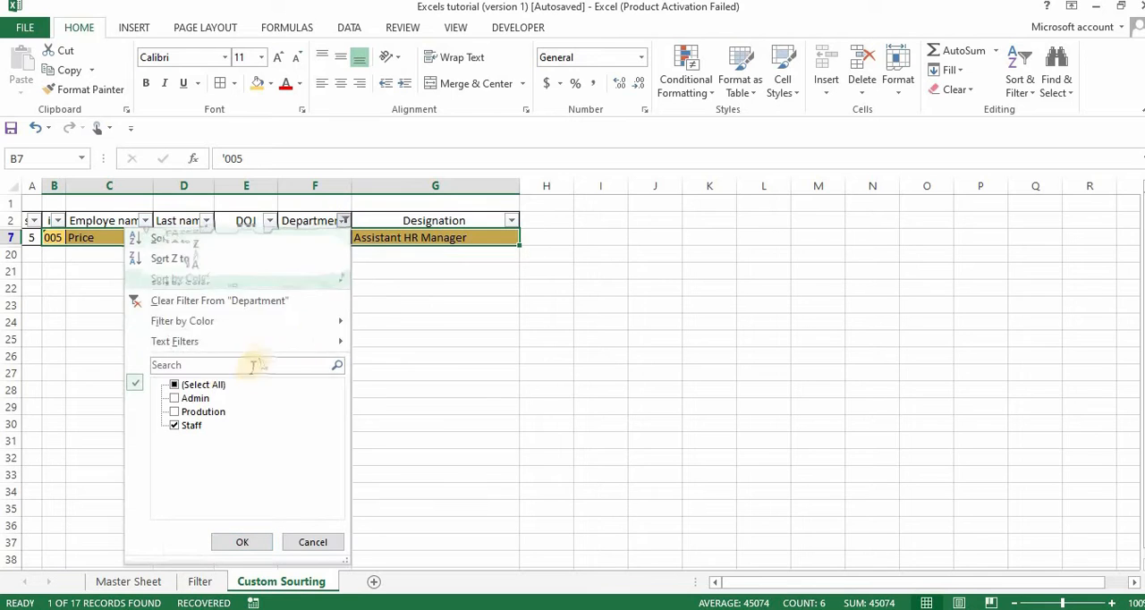
left_click(210, 387)
key("Return")
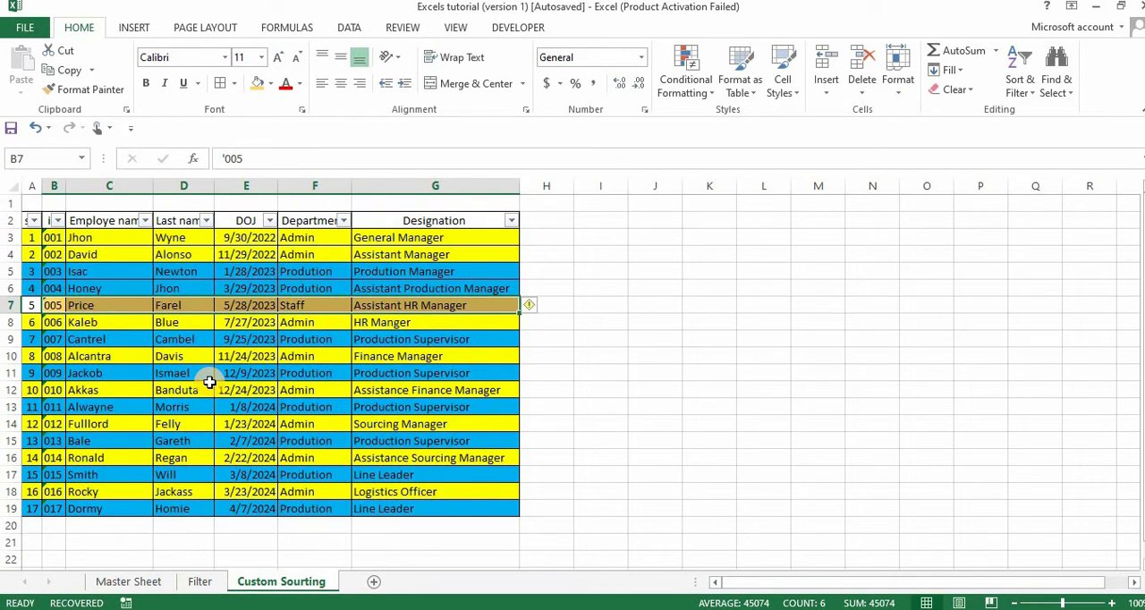
left_click(859, 285)
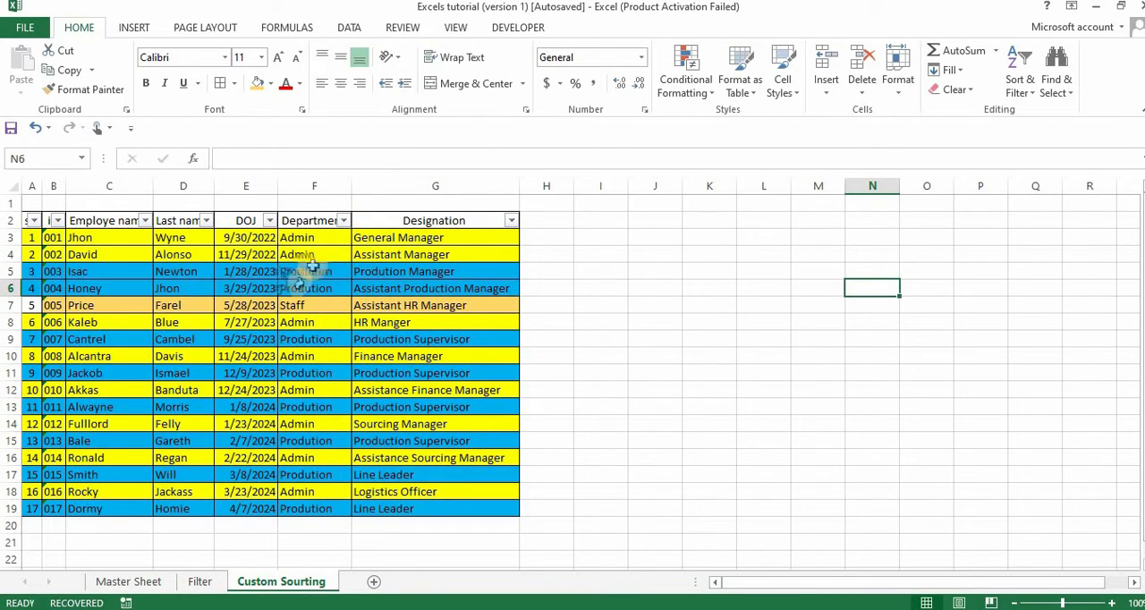
Turn off filtering for the table's header row.
left_click(220, 237)
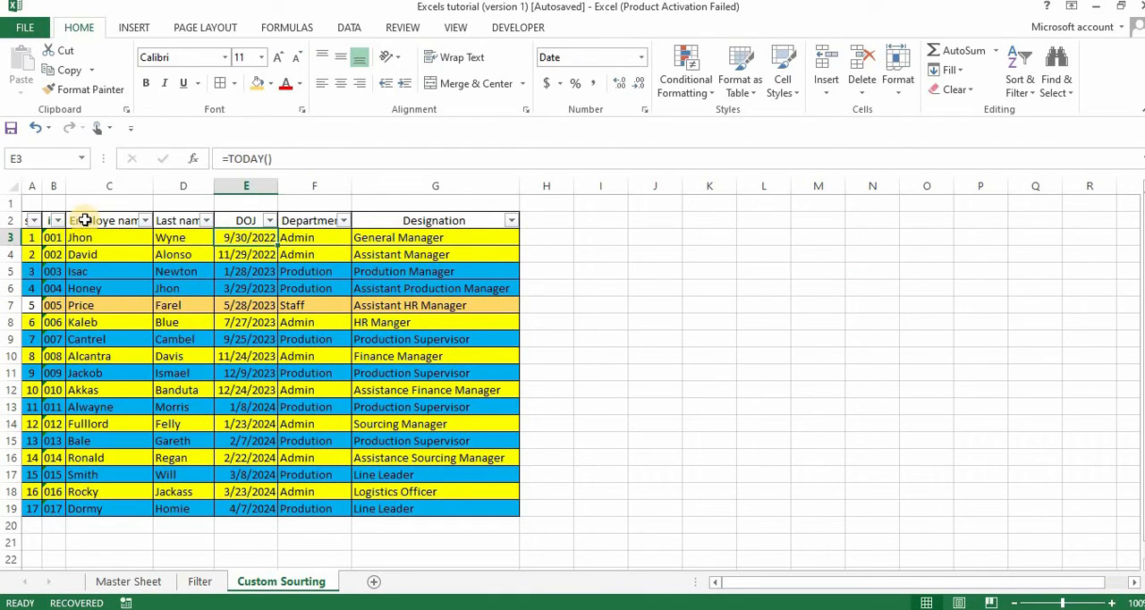
left_click(23, 221)
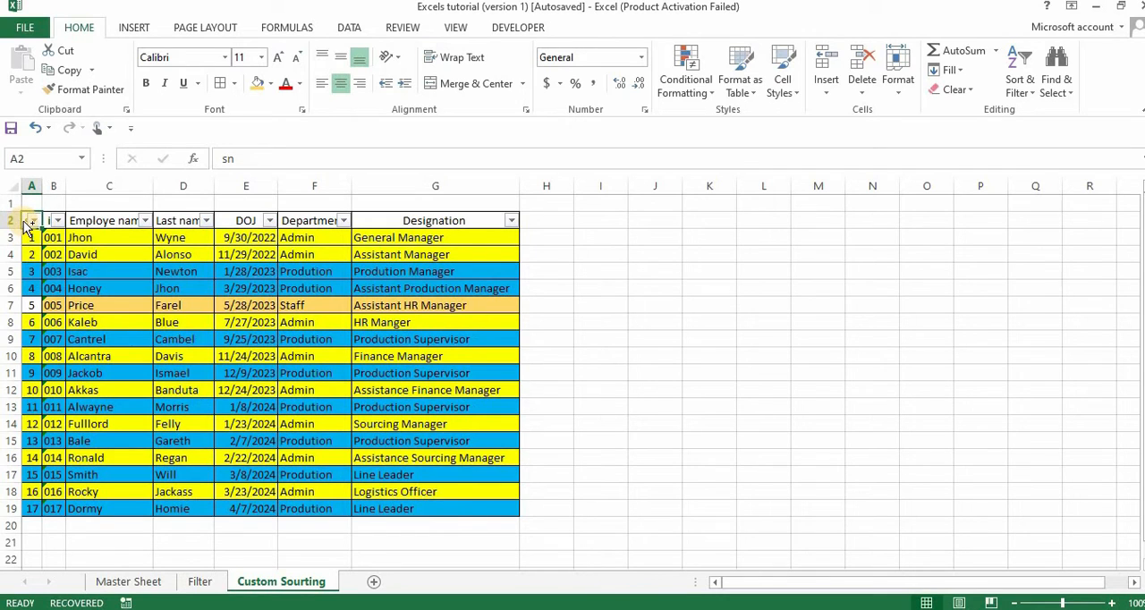
key("ctrl+shift+l")
left_click(90, 271)
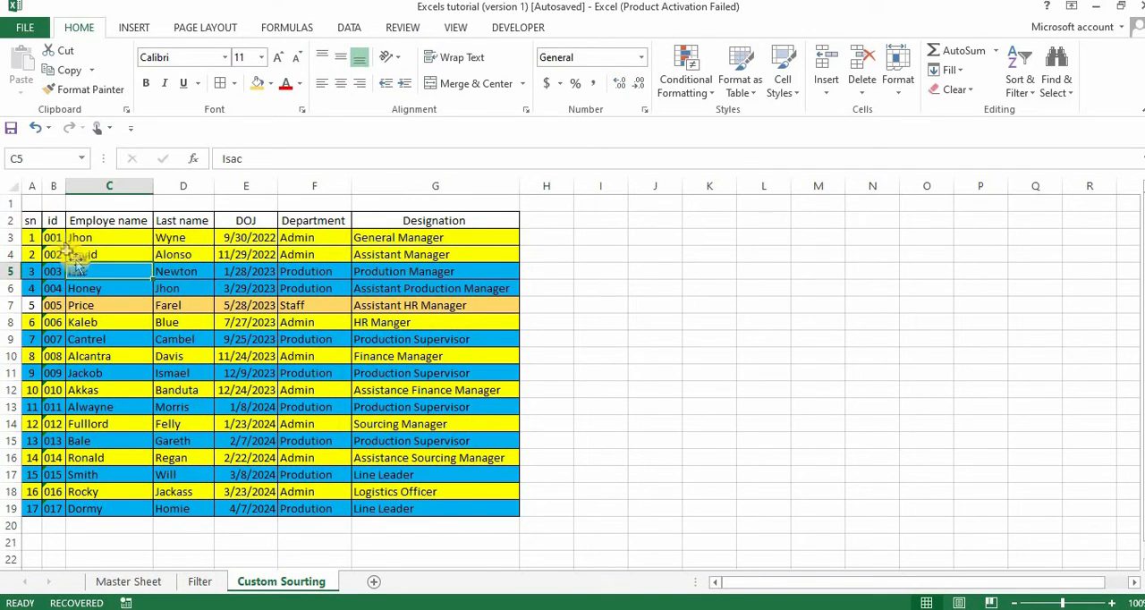
Start a custom sort of the table A2:G19 and set Department as the column to sort by.
left_click_drag(36, 221, 407, 507)
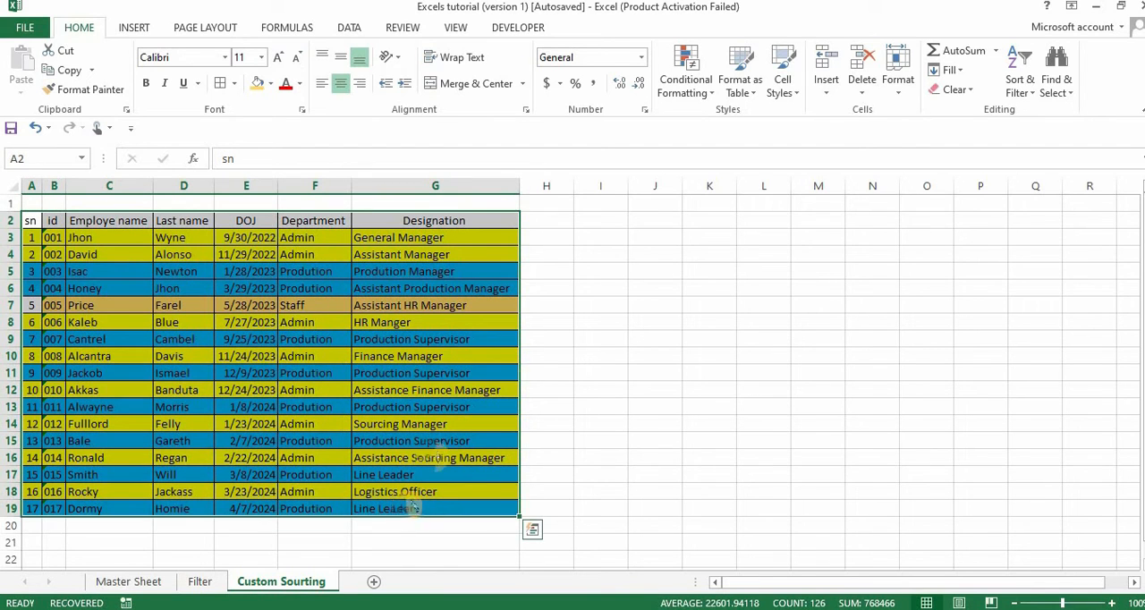
left_click(1031, 85)
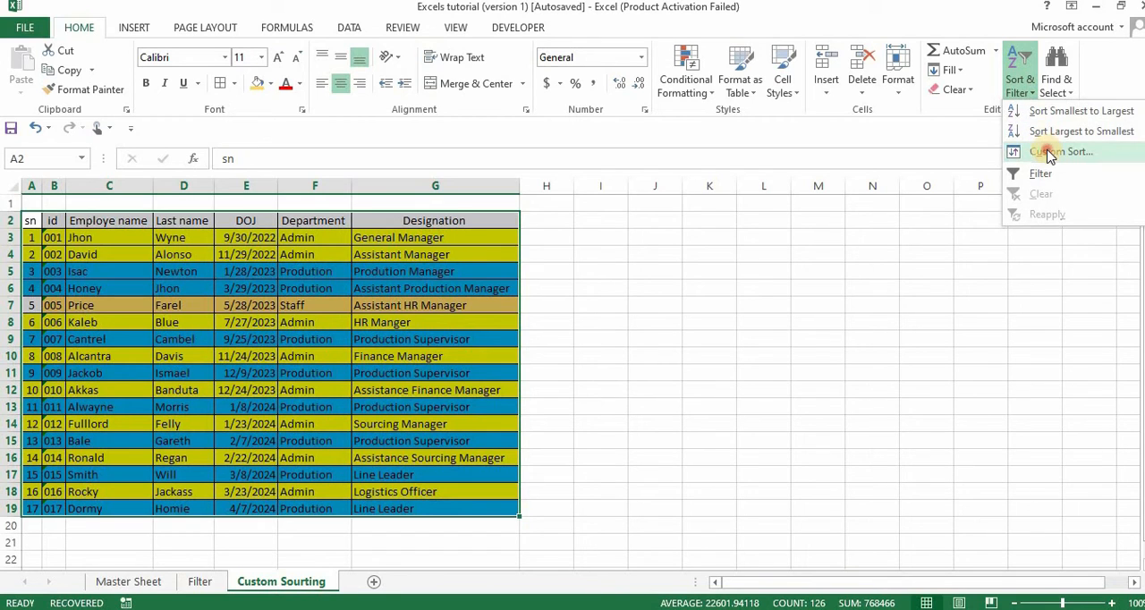
left_click(1050, 154)
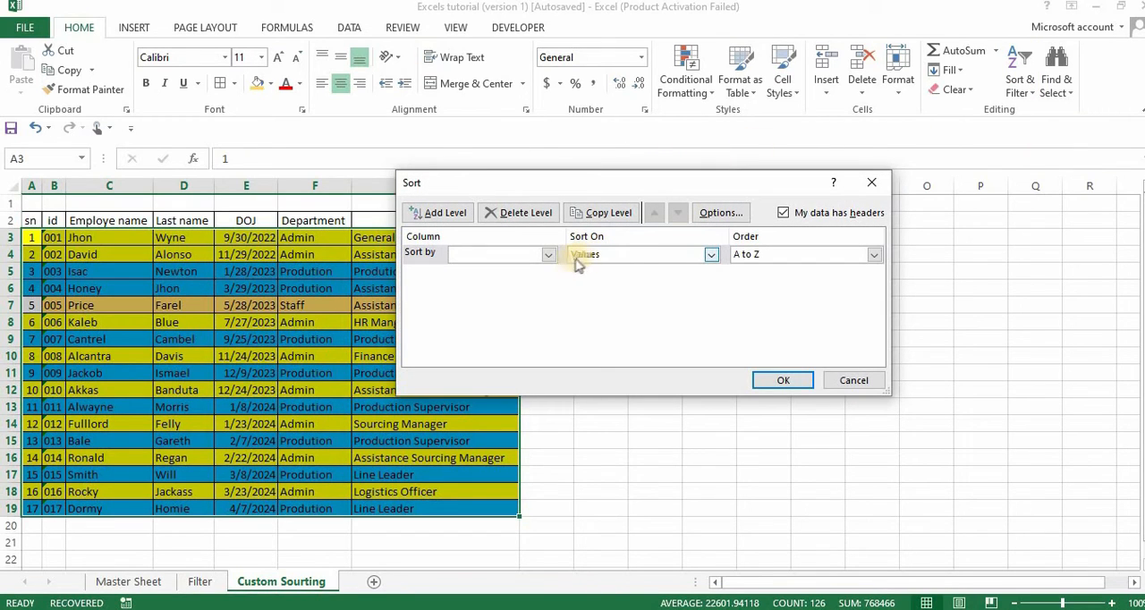
left_click(546, 254)
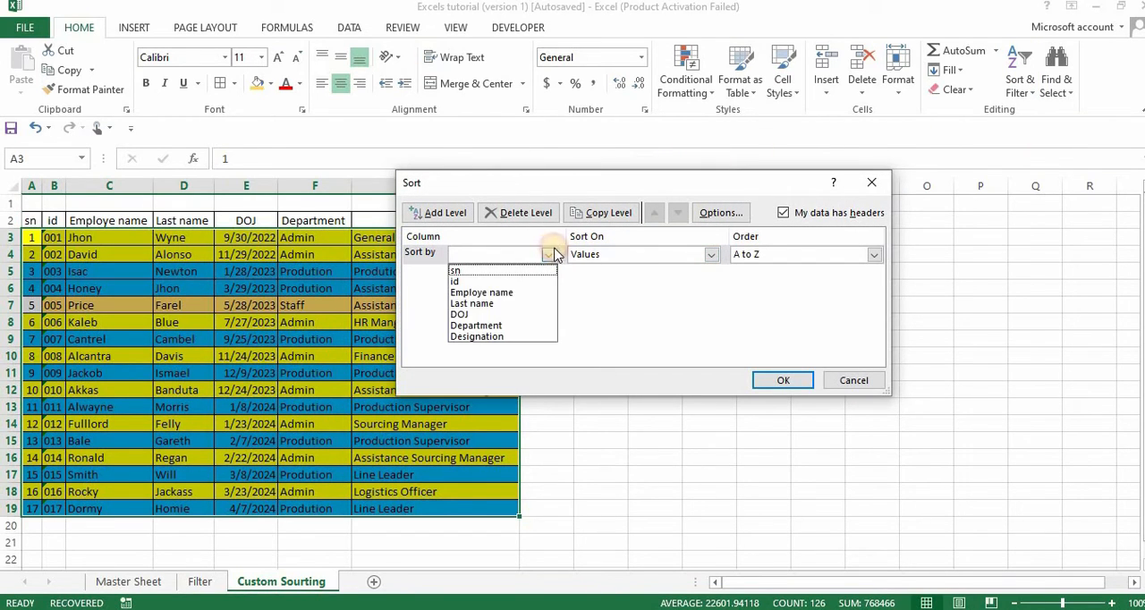
left_click(504, 326)
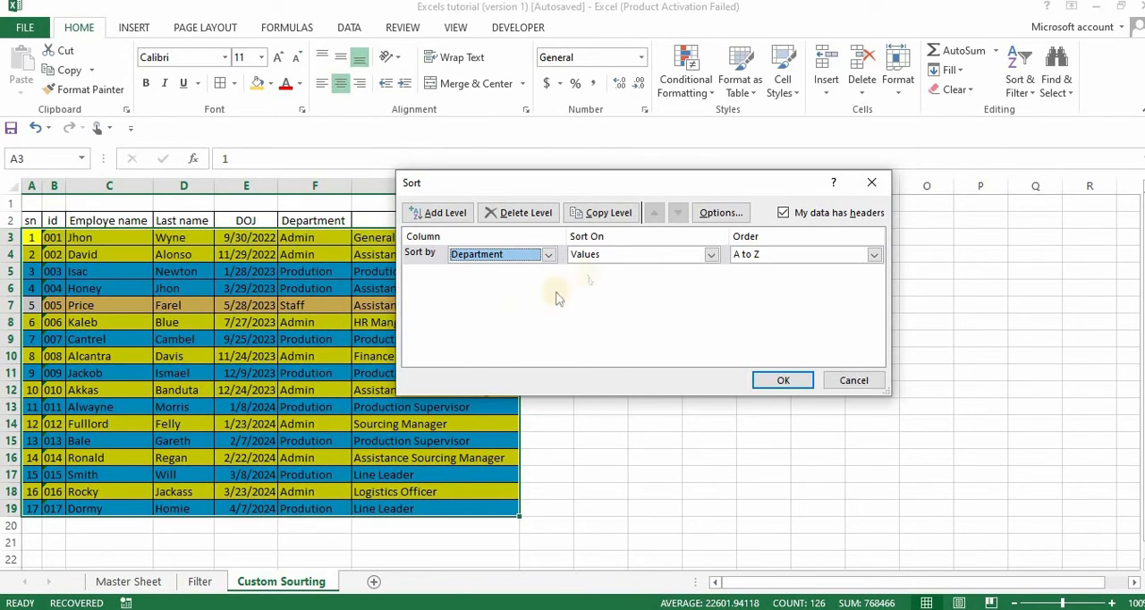
left_click(711, 255)
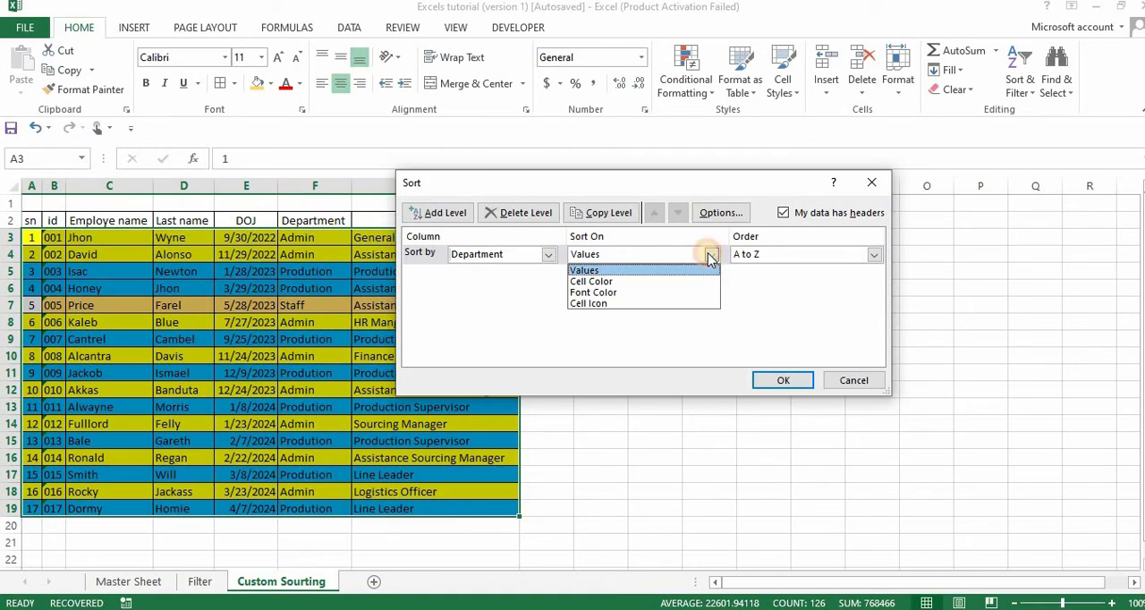
left_click(646, 296)
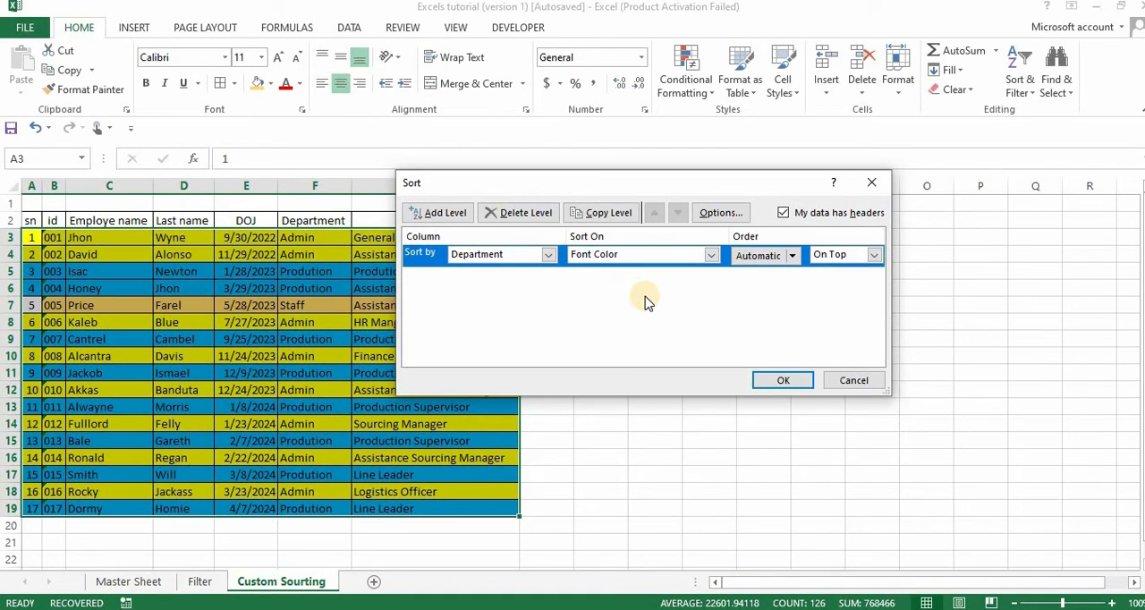
left_click(712, 257)
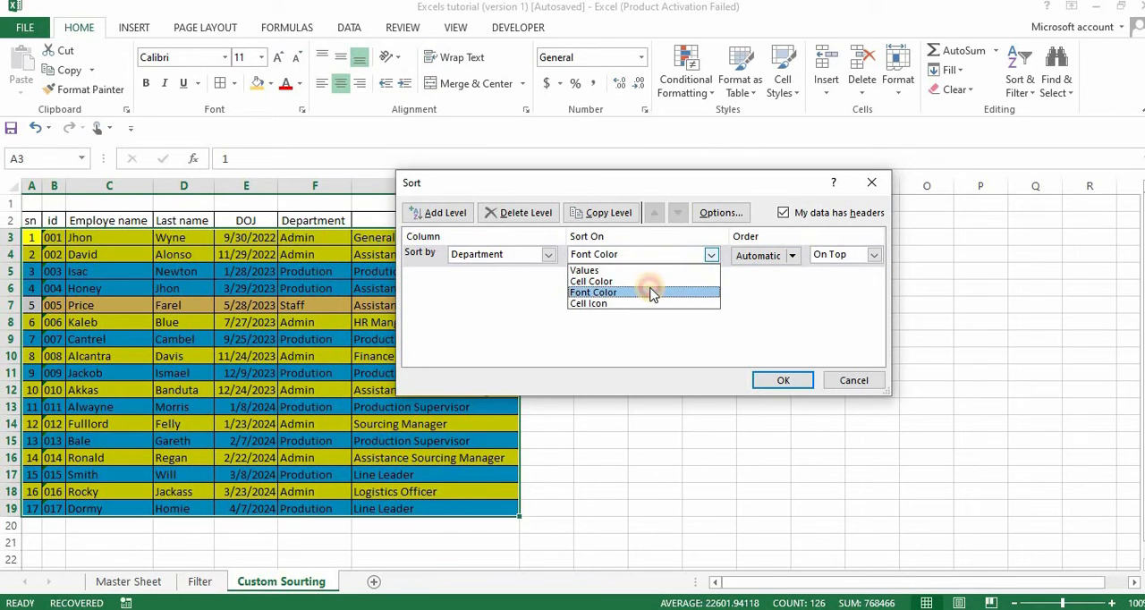
left_click(654, 291)
Set the Department sort level to sort on Cell Color with yellow on top.
left_click(711, 256)
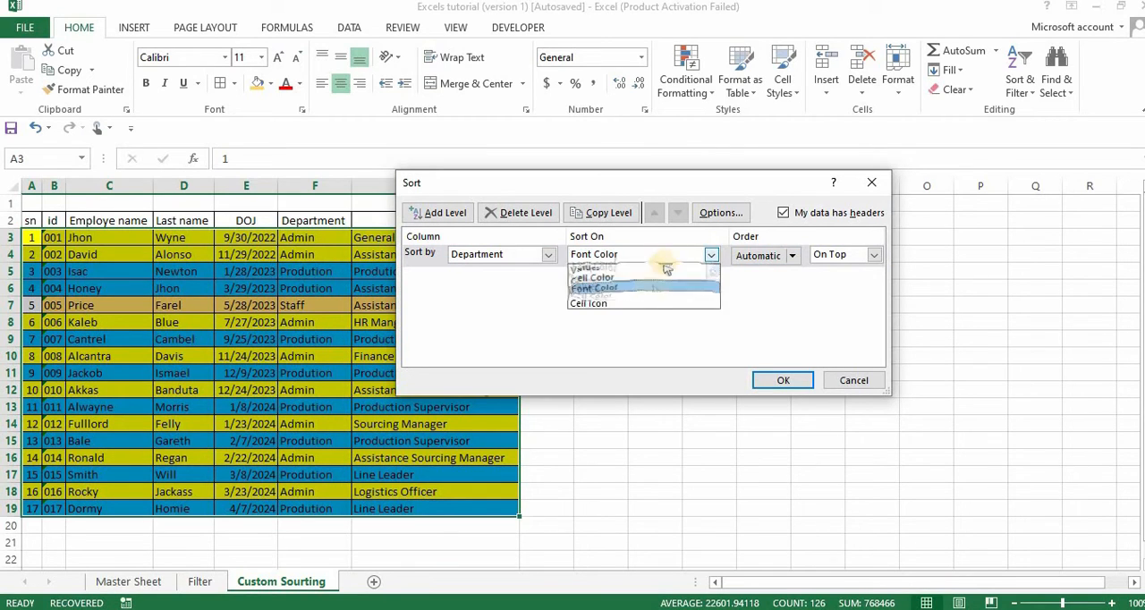
left_click(641, 282)
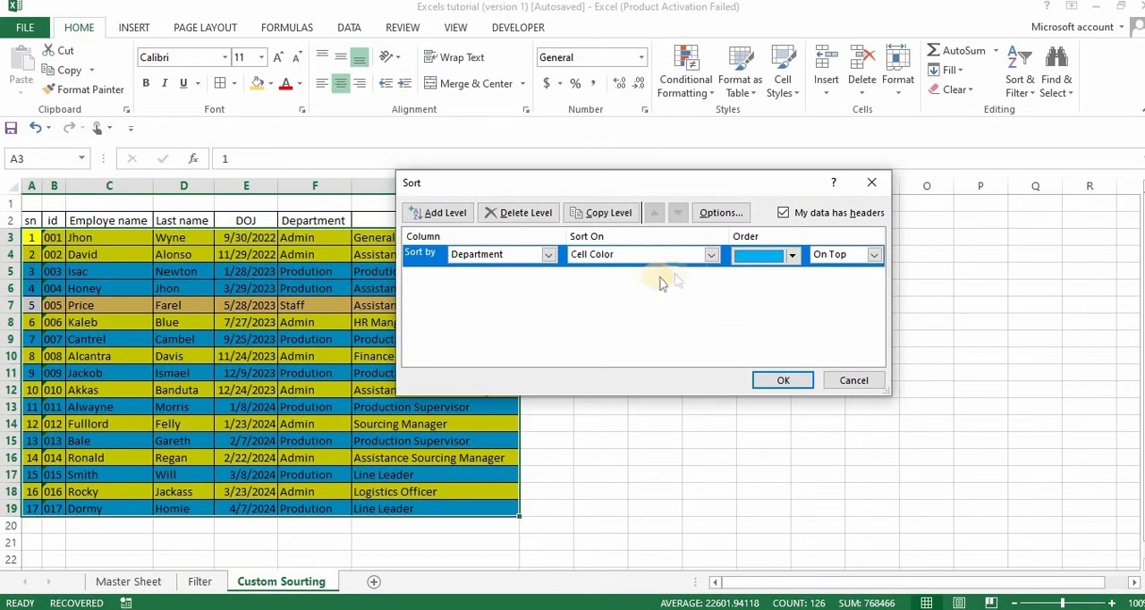
left_click(791, 257)
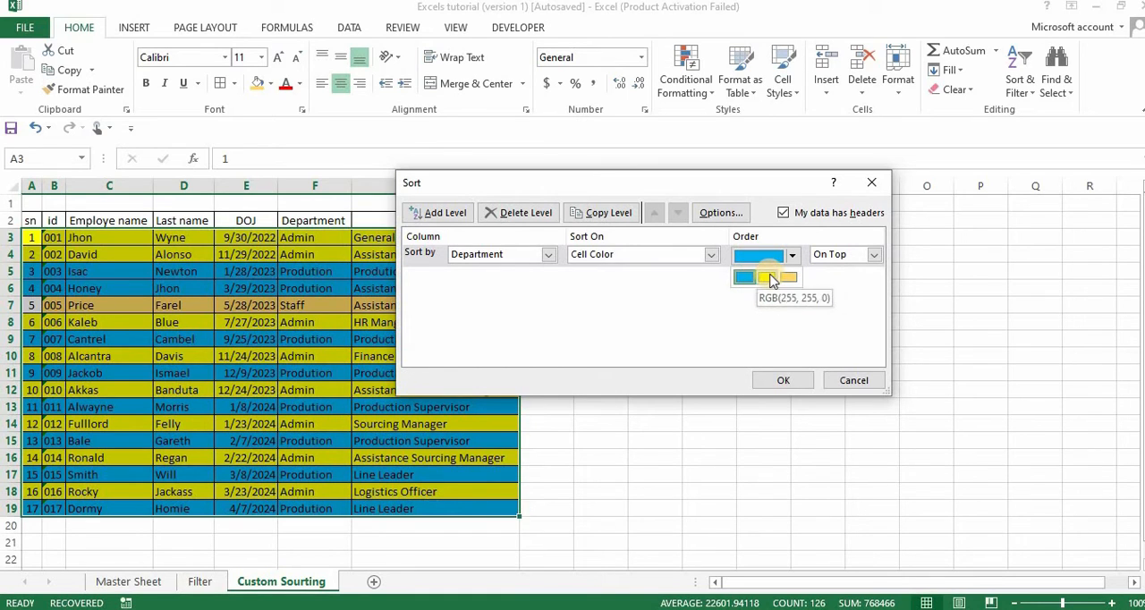
left_click(774, 279)
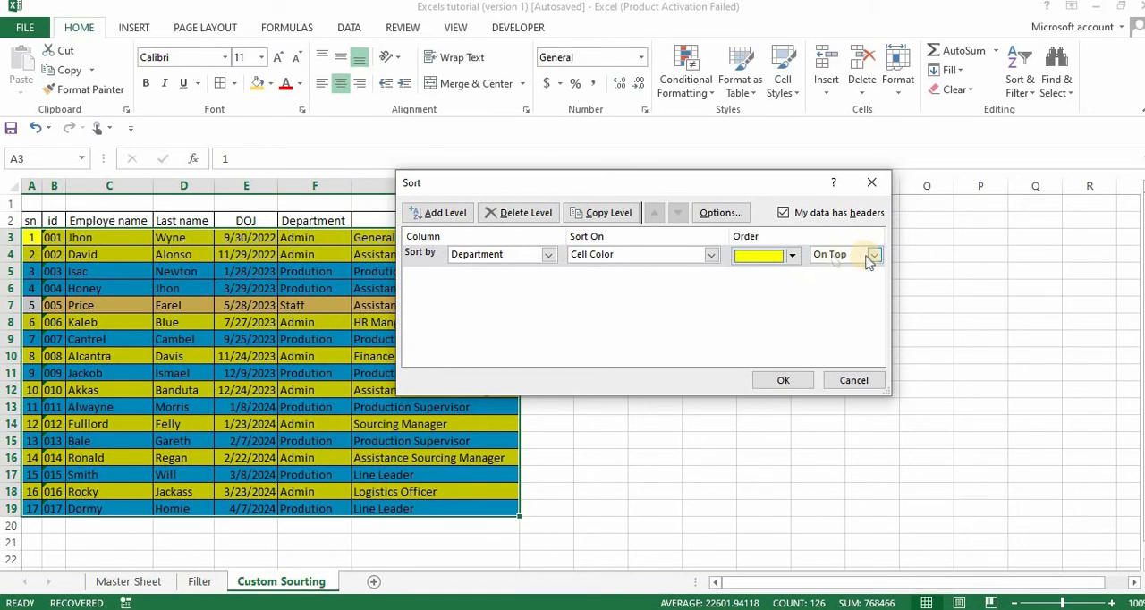
Add a second sort level for the Department column that sorts on Cell Color.
left_click(438, 212)
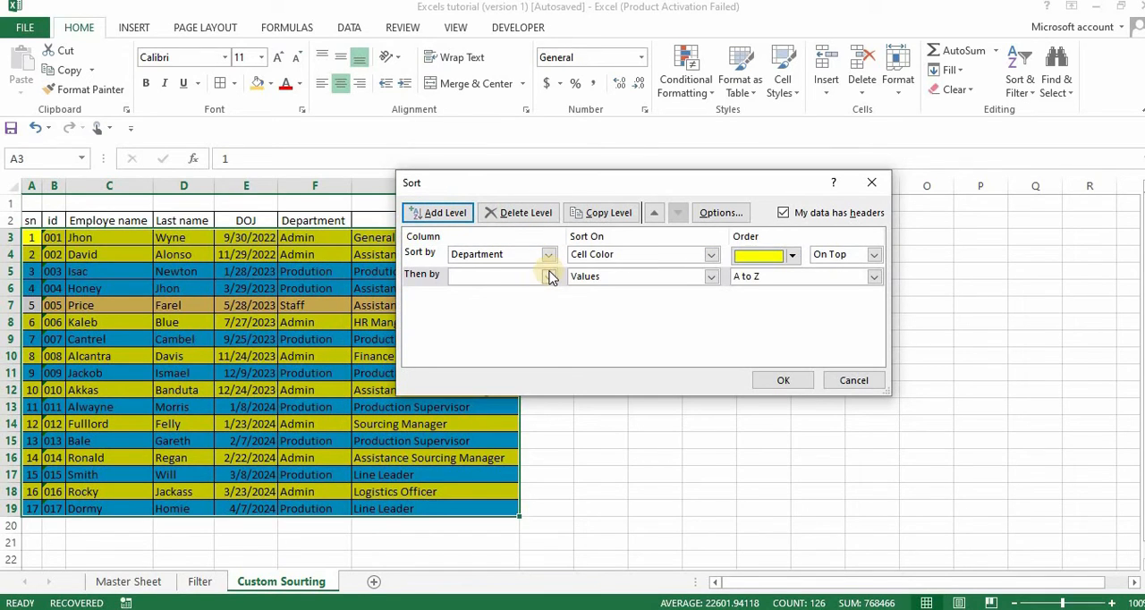
left_click(550, 277)
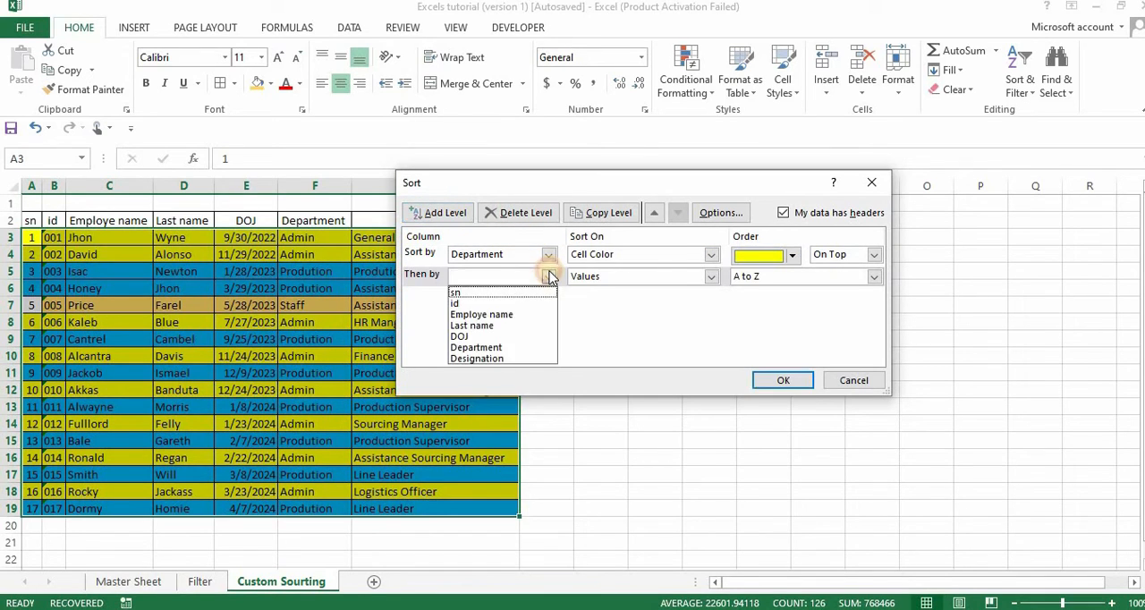
left_click(522, 349)
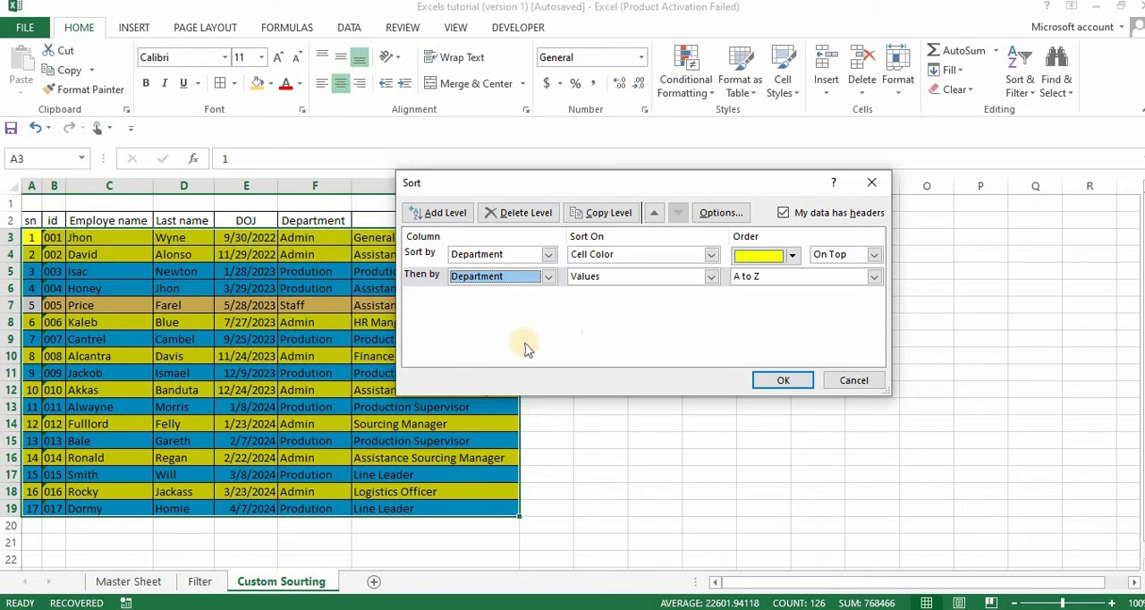
left_click(710, 277)
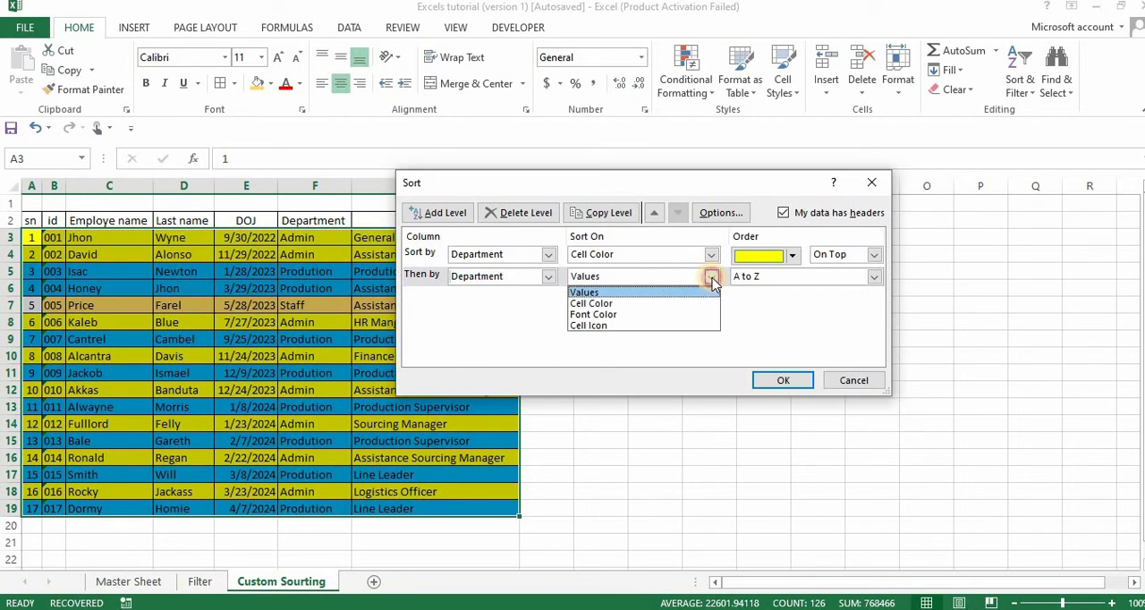
left_click(658, 305)
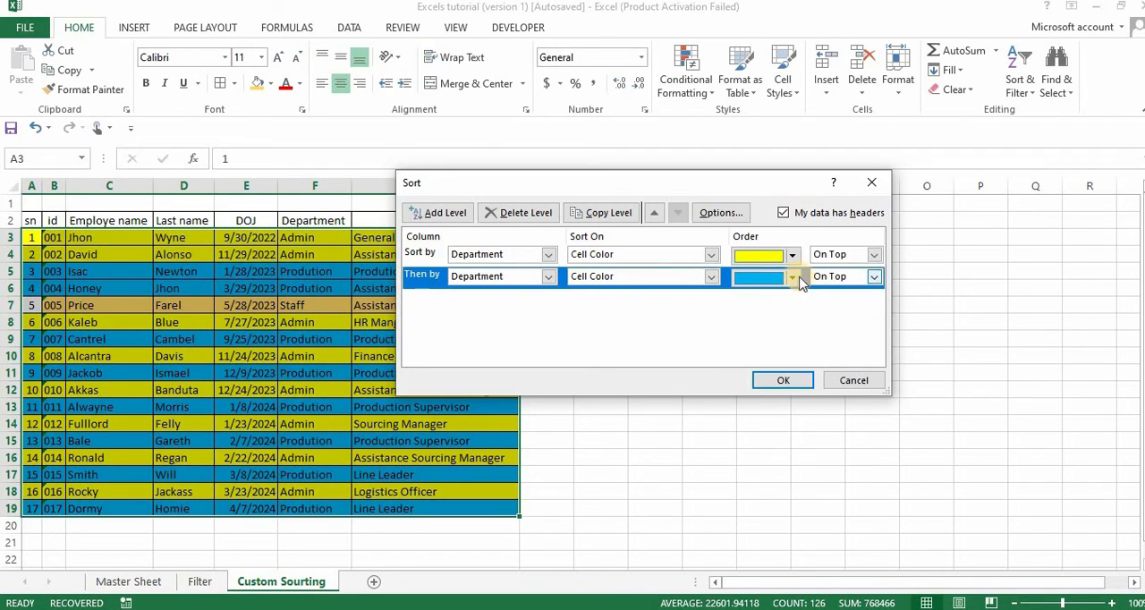
Set the second sort level's order to blue on top and apply the custom sort.
left_click(793, 278)
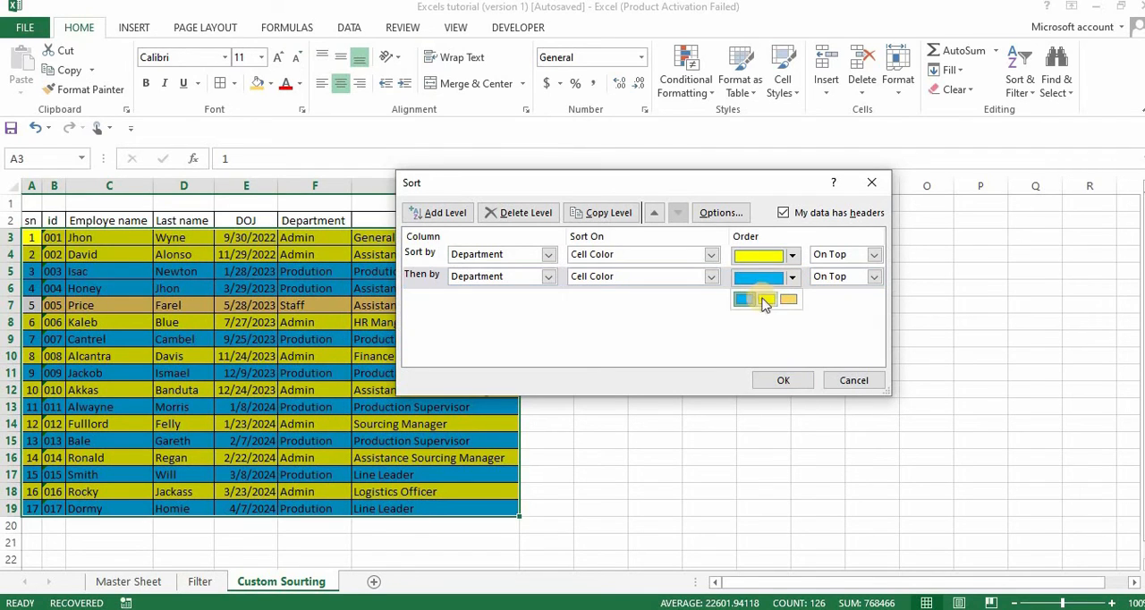
left_click(744, 300)
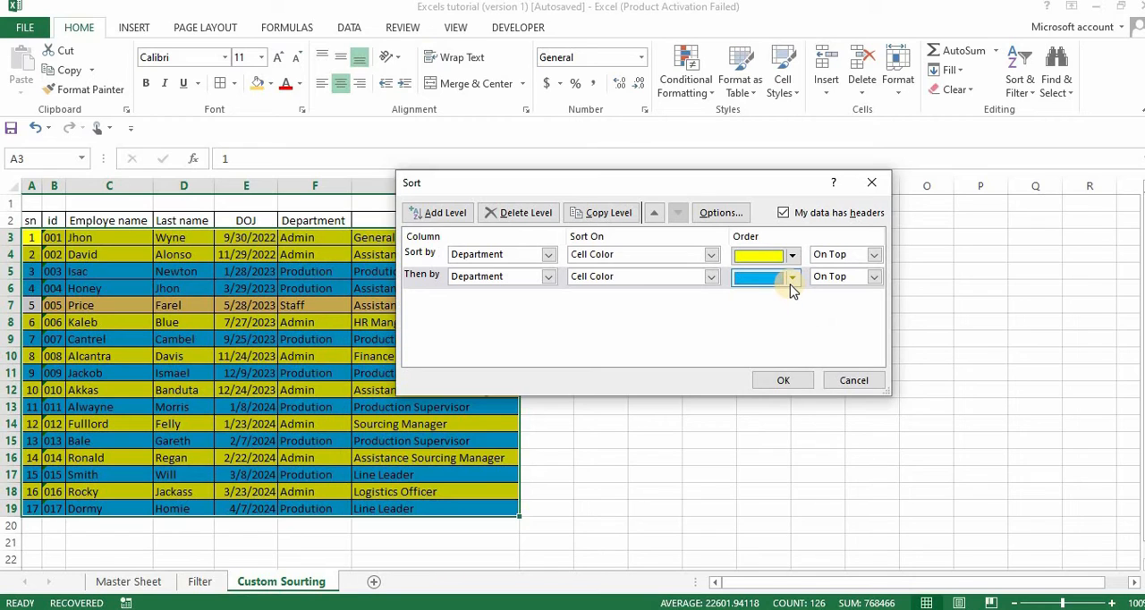
left_click(874, 277)
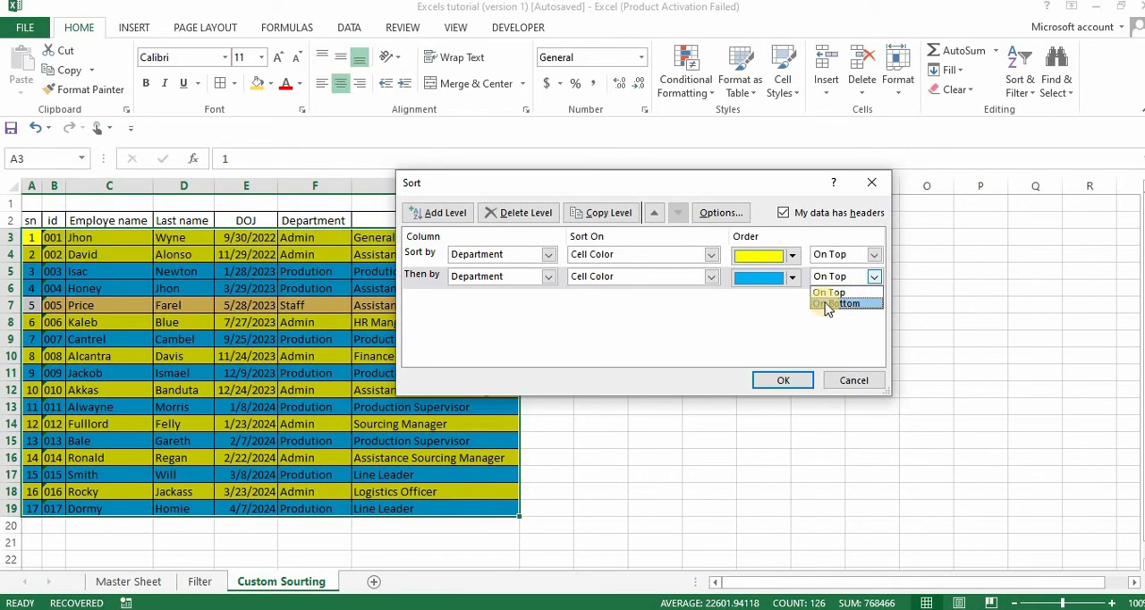
left_click(830, 293)
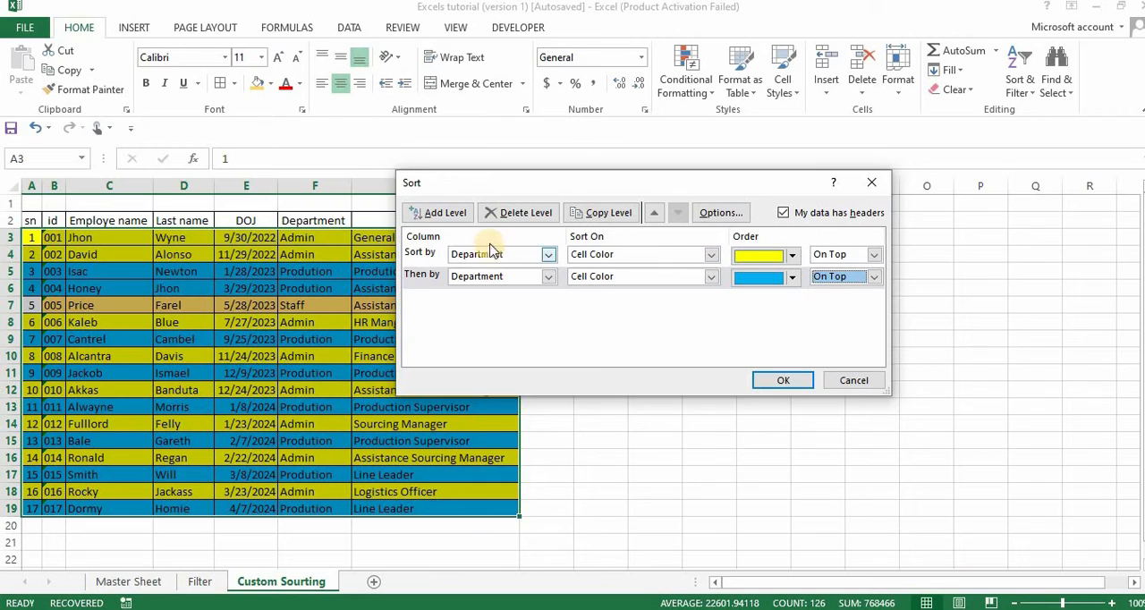
left_click(788, 381)
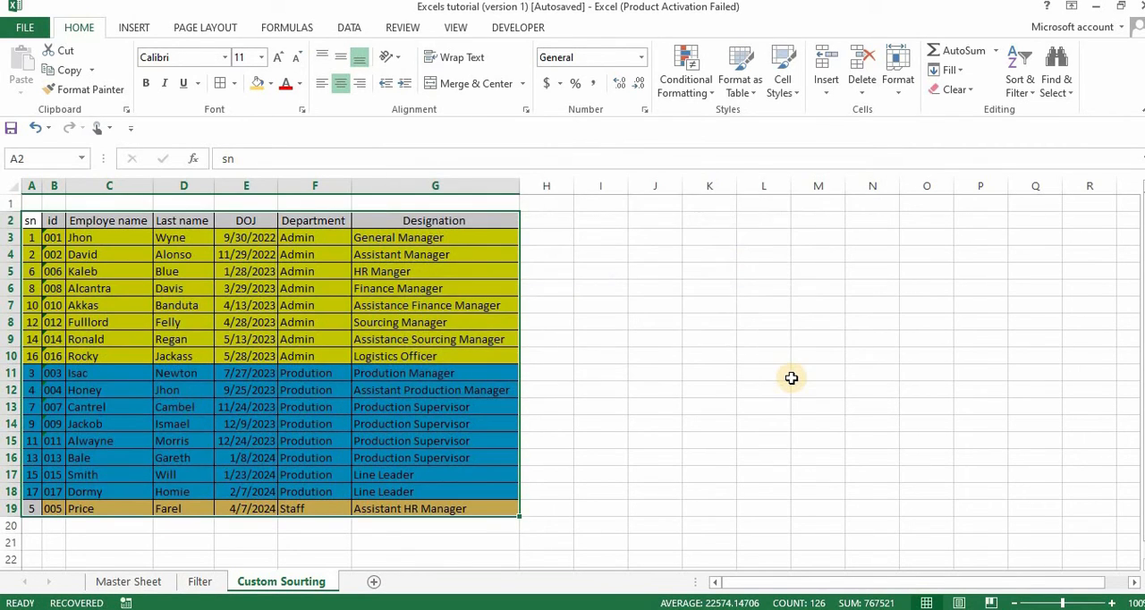
Review the sorted order by selecting the yellow Admin rows, the blue Prodution rows and the Staff row in turn.
left_click(693, 339)
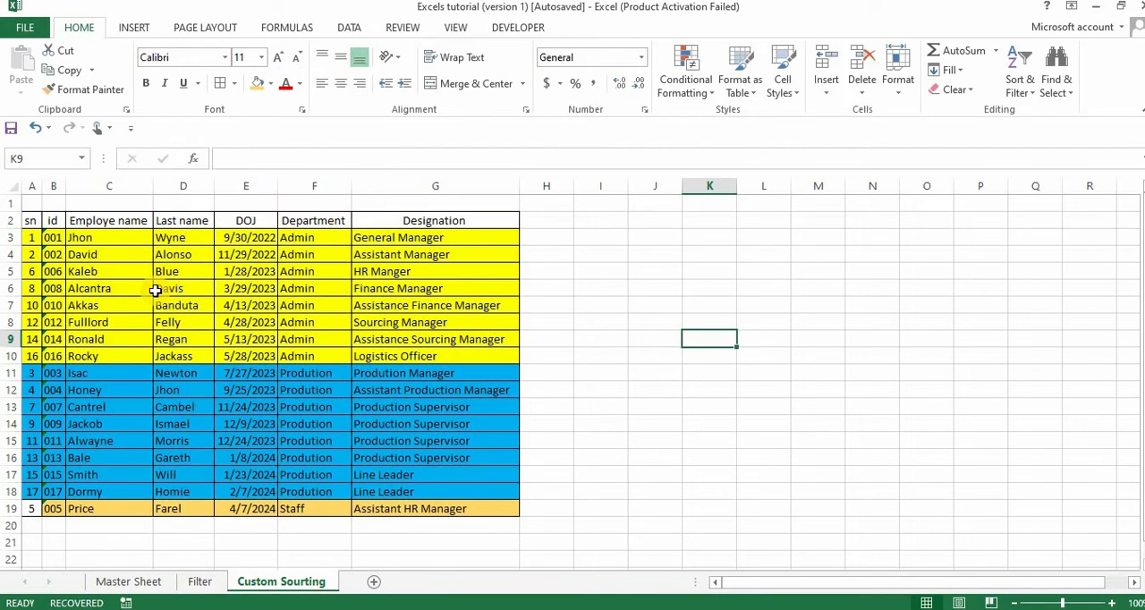
left_click_drag(27, 238, 426, 353)
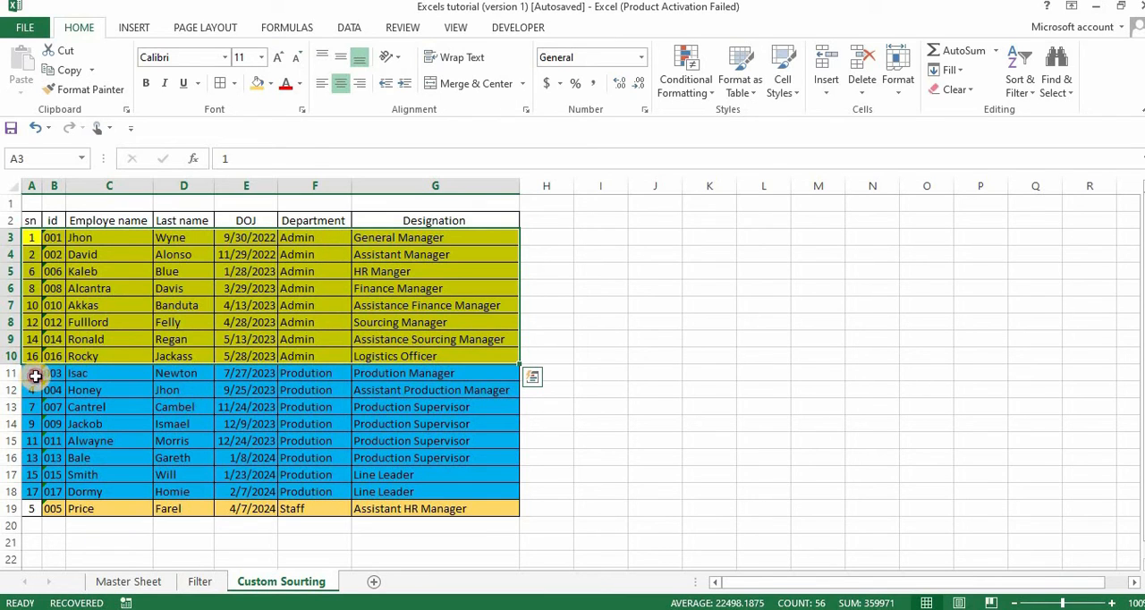
left_click_drag(34, 374, 430, 491)
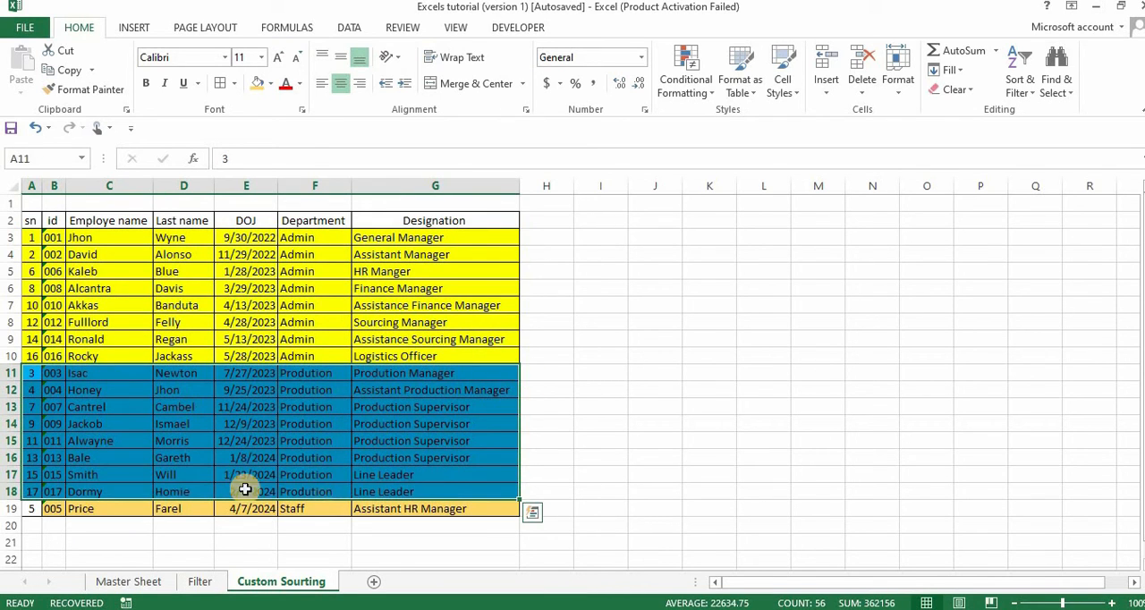
left_click(27, 509)
left_click_drag(197, 504, 426, 505)
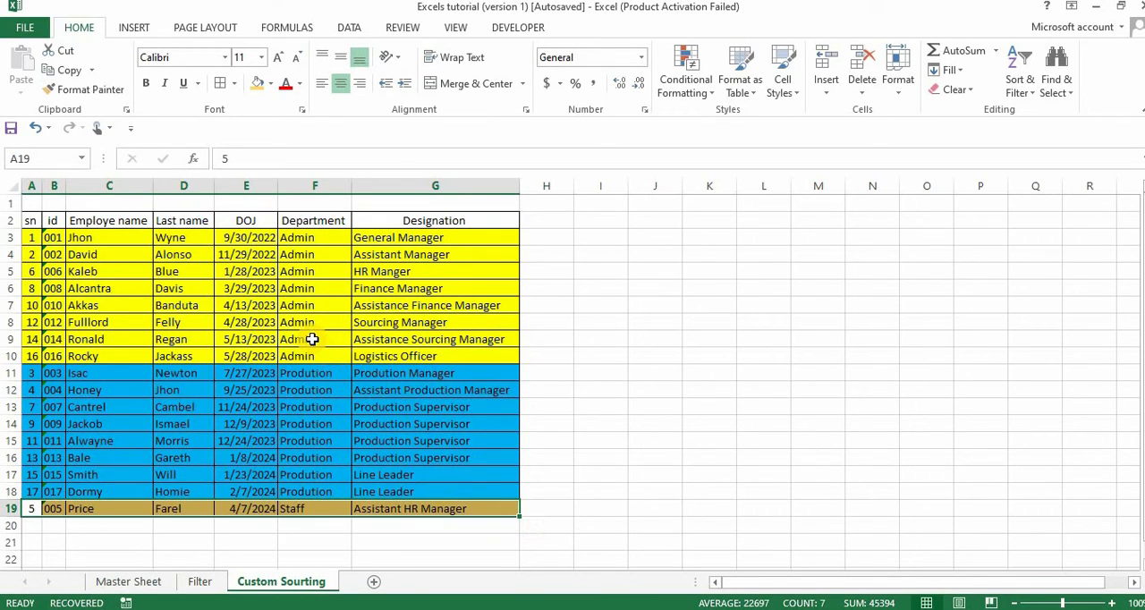
Undo the custom sort, the department row colors and the header filtering, back to the original plain table.
key("ctrl+z")
key("ctrl+z")
key("ctrl+z")
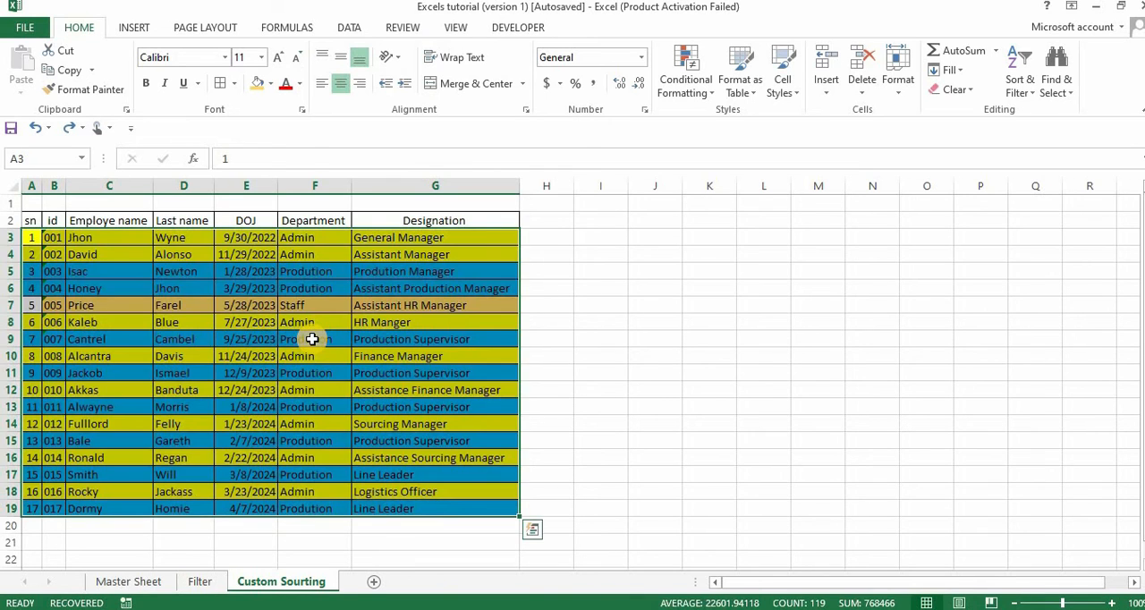
key("ctrl+z")
key("ctrl+z")
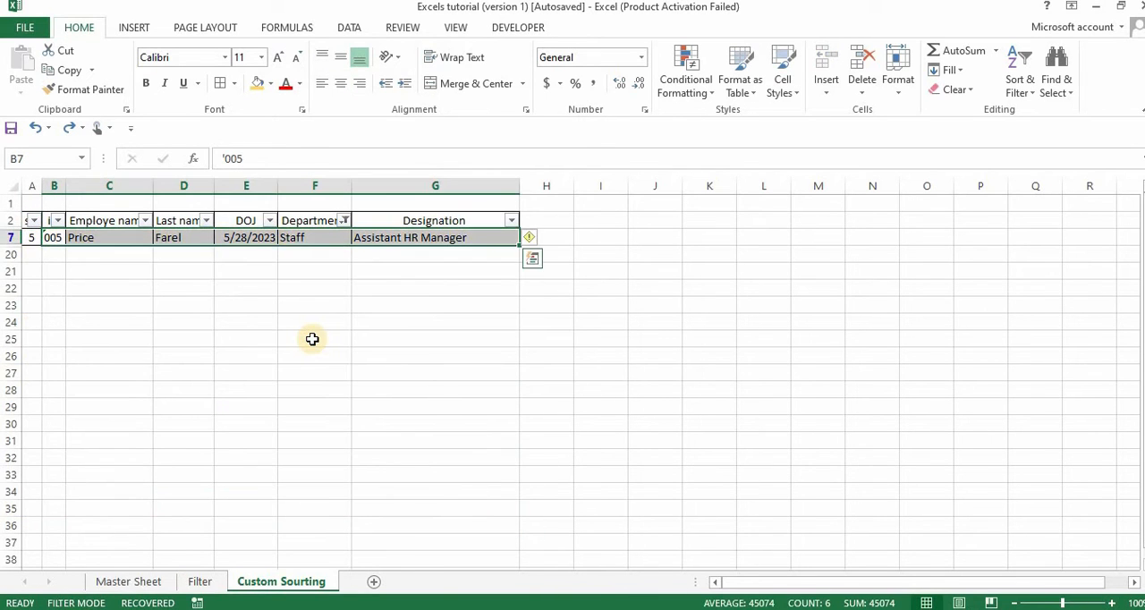
key("ctrl+z")
key("ctrl+z")
key("ctrl+z")
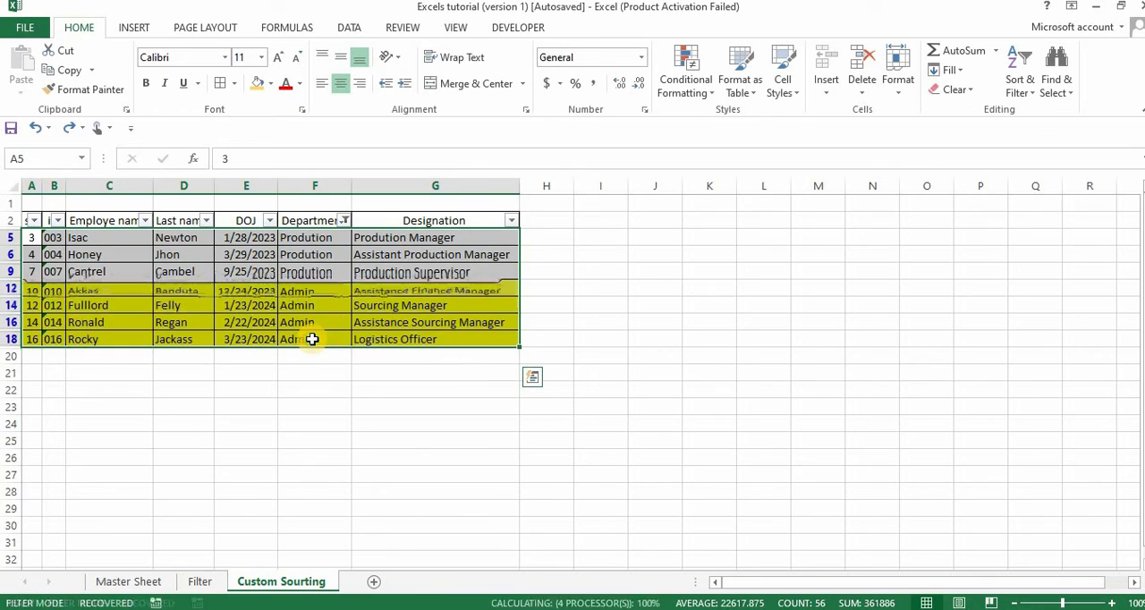
key("ctrl+z")
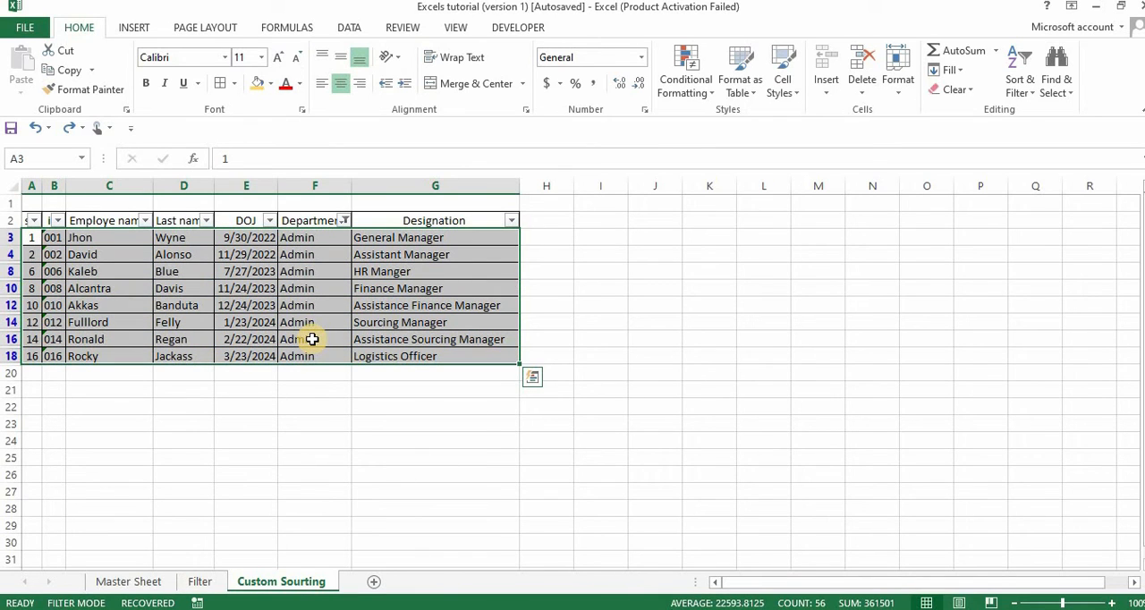
key("ctrl+z")
key("ctrl+z")
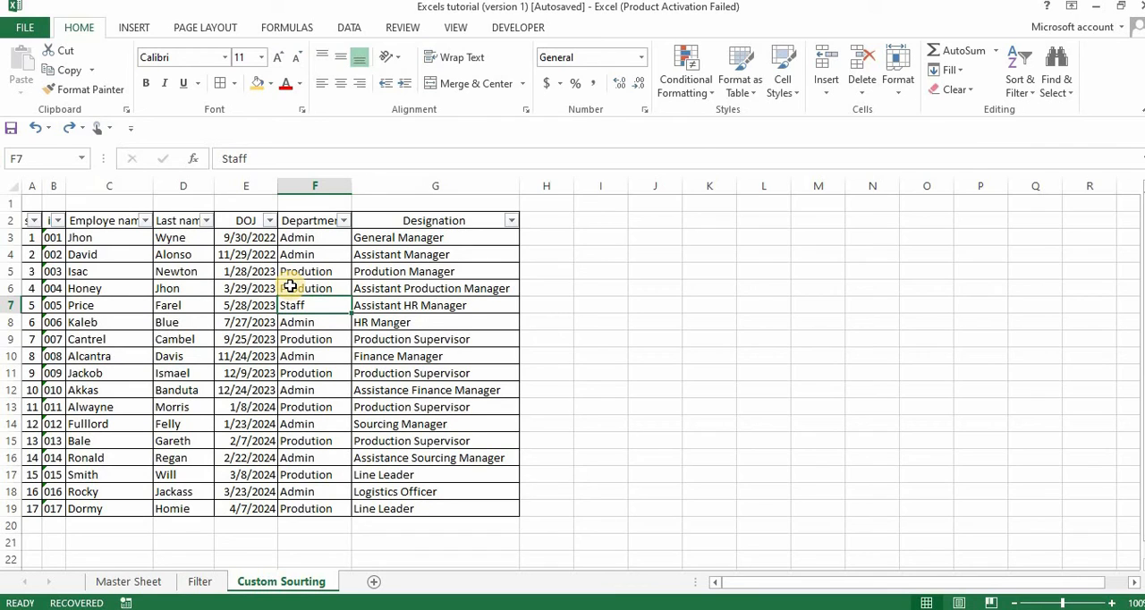
key("ctrl+z")
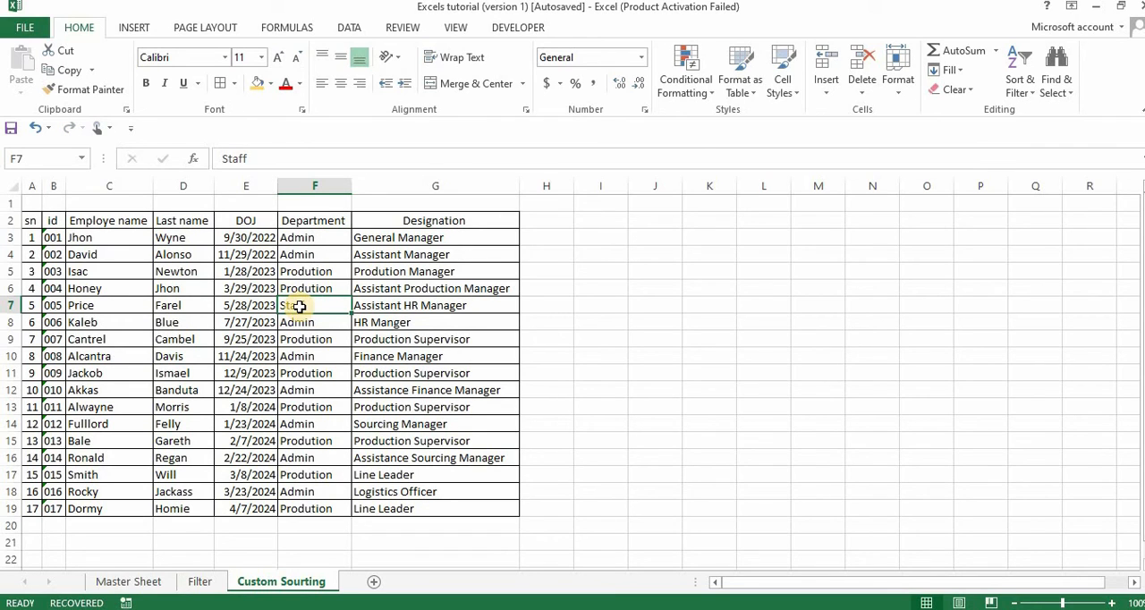